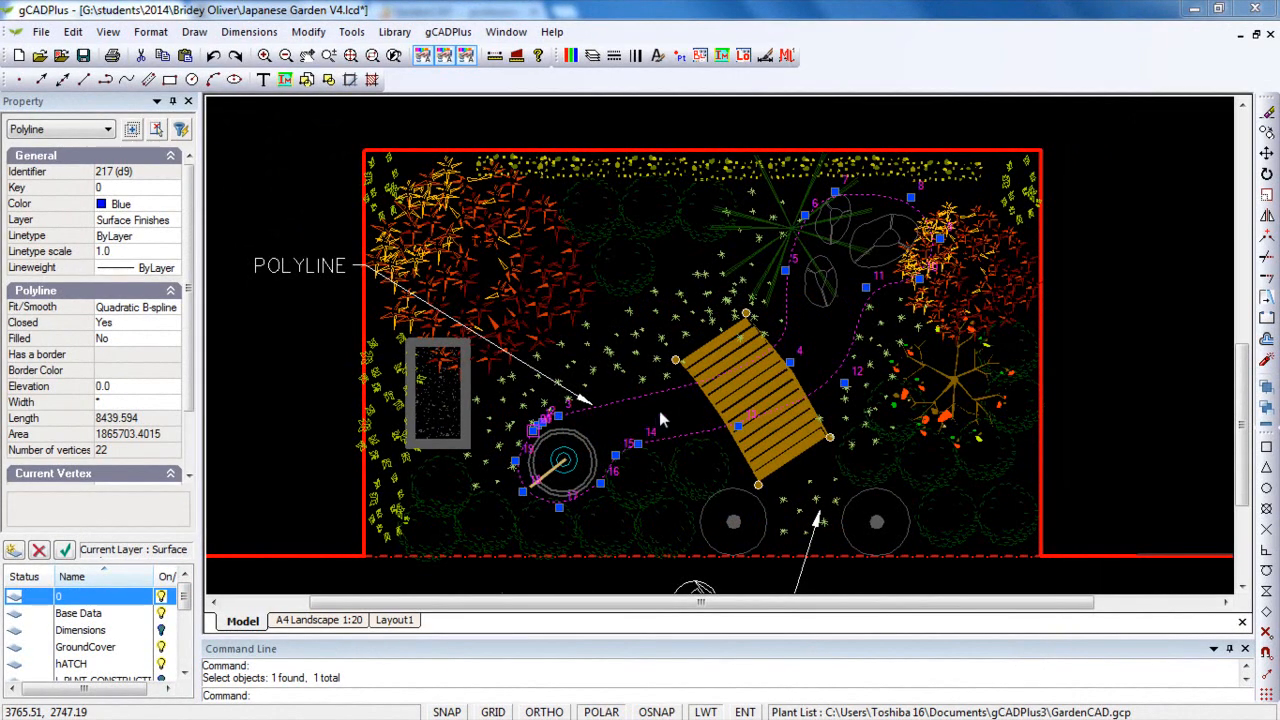
# - Reposition vertex 15 of the blue watercourse polyline slightly, at the bend beside the round water bowl
pyautogui.scroll(2, 648, 418)
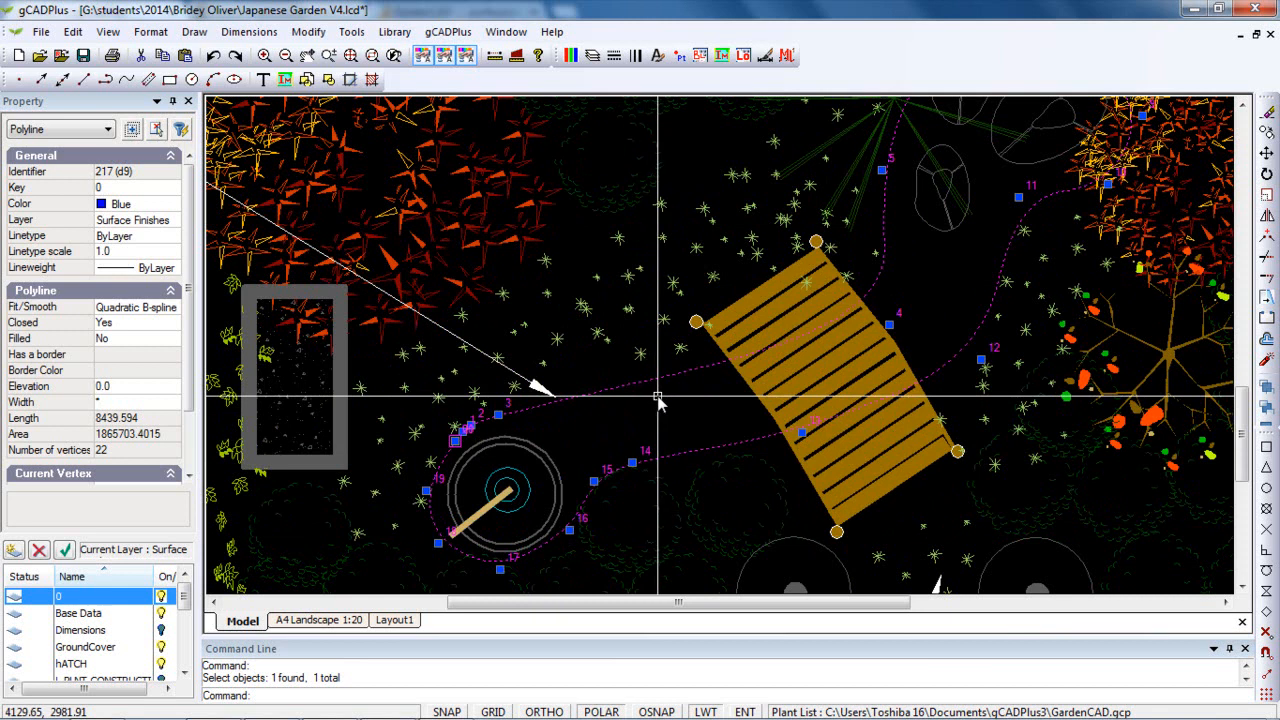
pyautogui.click(594, 481)
pyautogui.scroll(2, 600, 495)
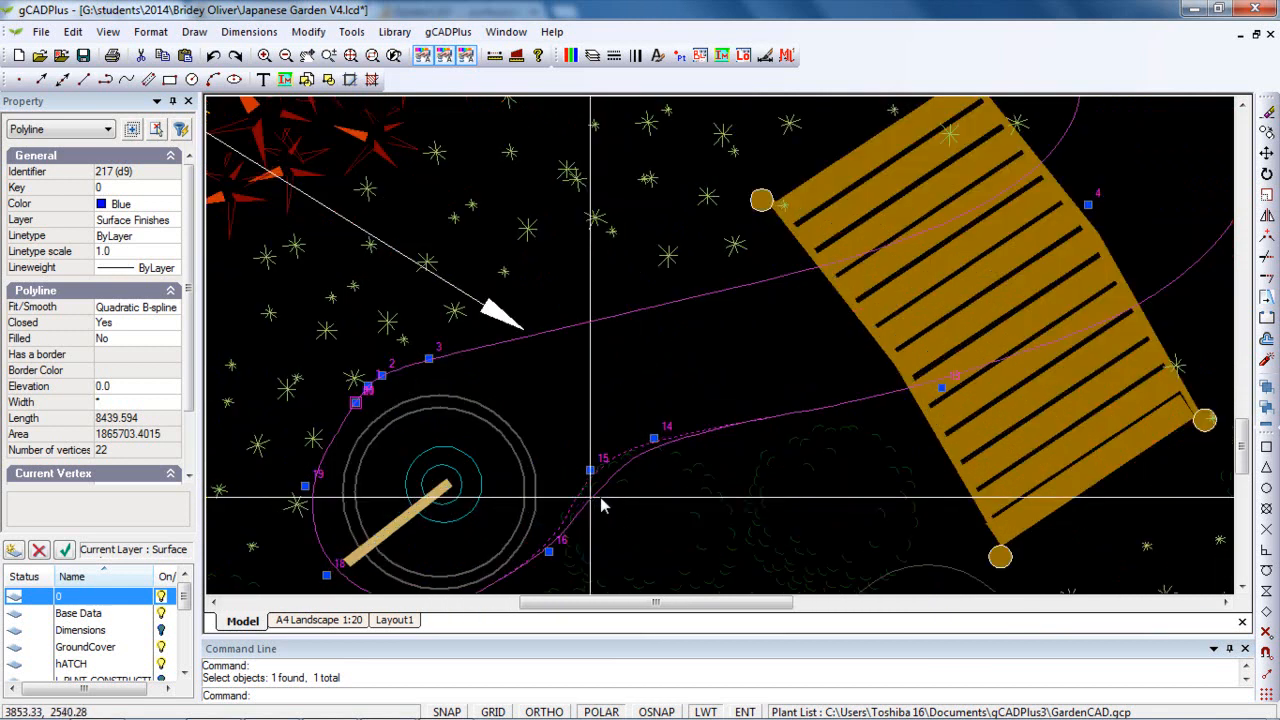
pyautogui.scroll(1, 601, 506)
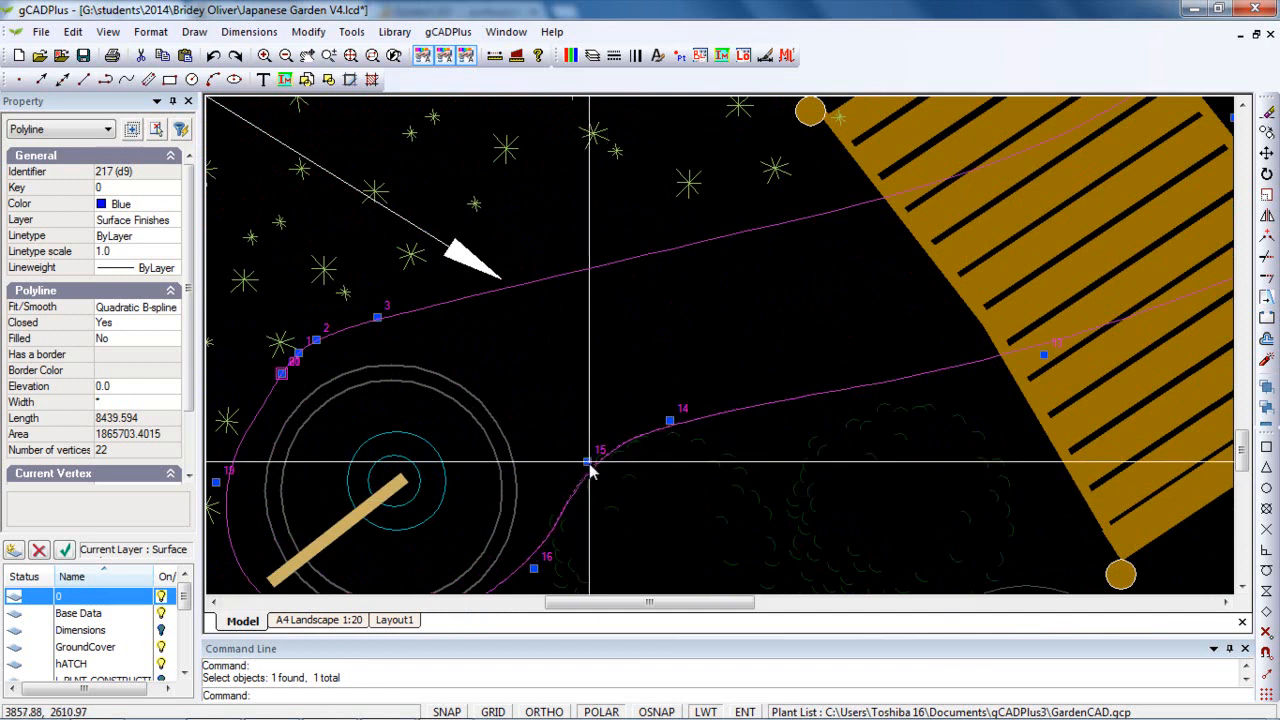
pyautogui.click(590, 462)
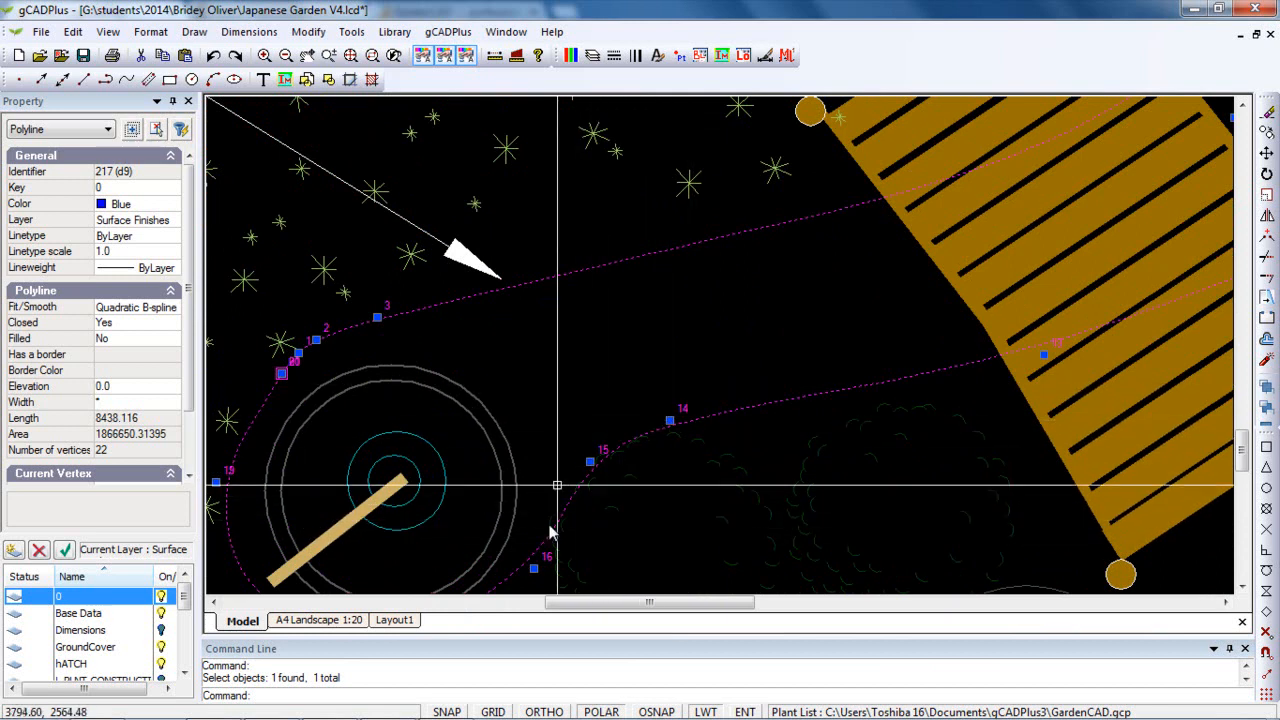
# - Insert a vertex after vertex 15 on the watercourse polyline and move vertex 15 toward vertex 14 to reshape the bend
pyautogui.scroll(2, 578, 509)
pyautogui.scroll(1, 573, 506)
pyautogui.moveTo(628, 511); pyautogui.dragTo(713, 437, button='middle')
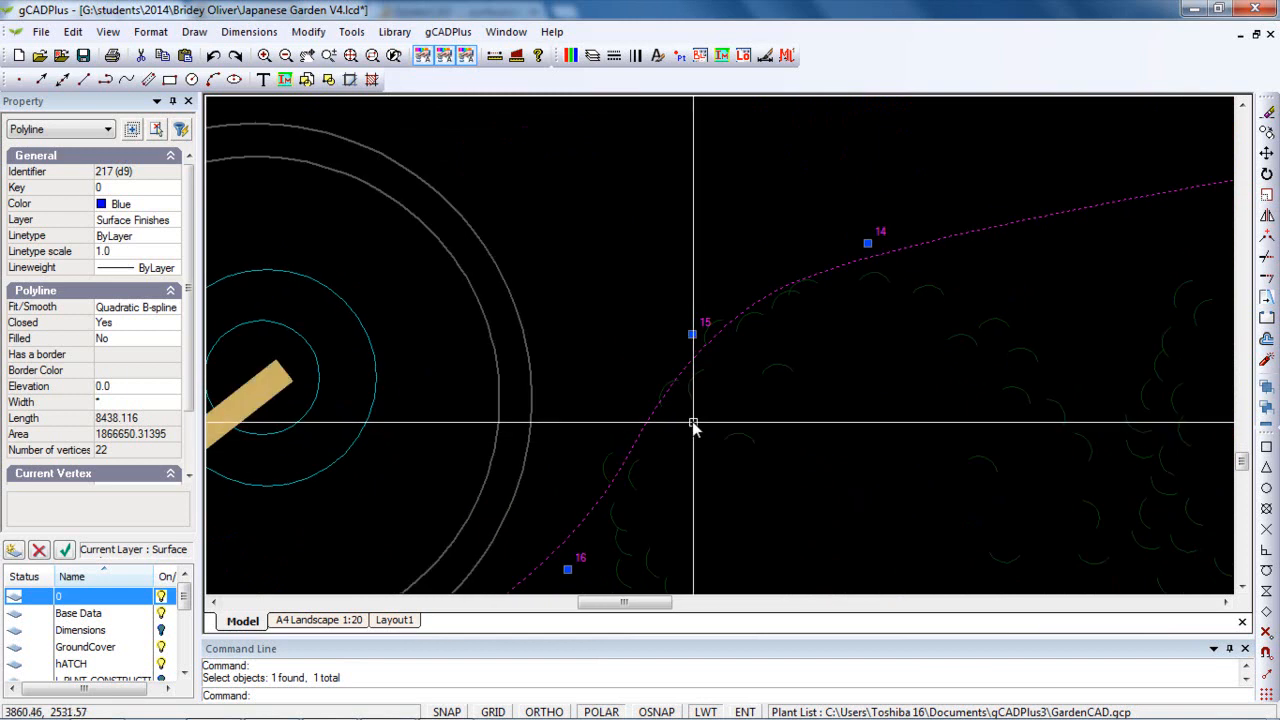
pyautogui.rightClick(692, 343)
pyautogui.click(750, 379)
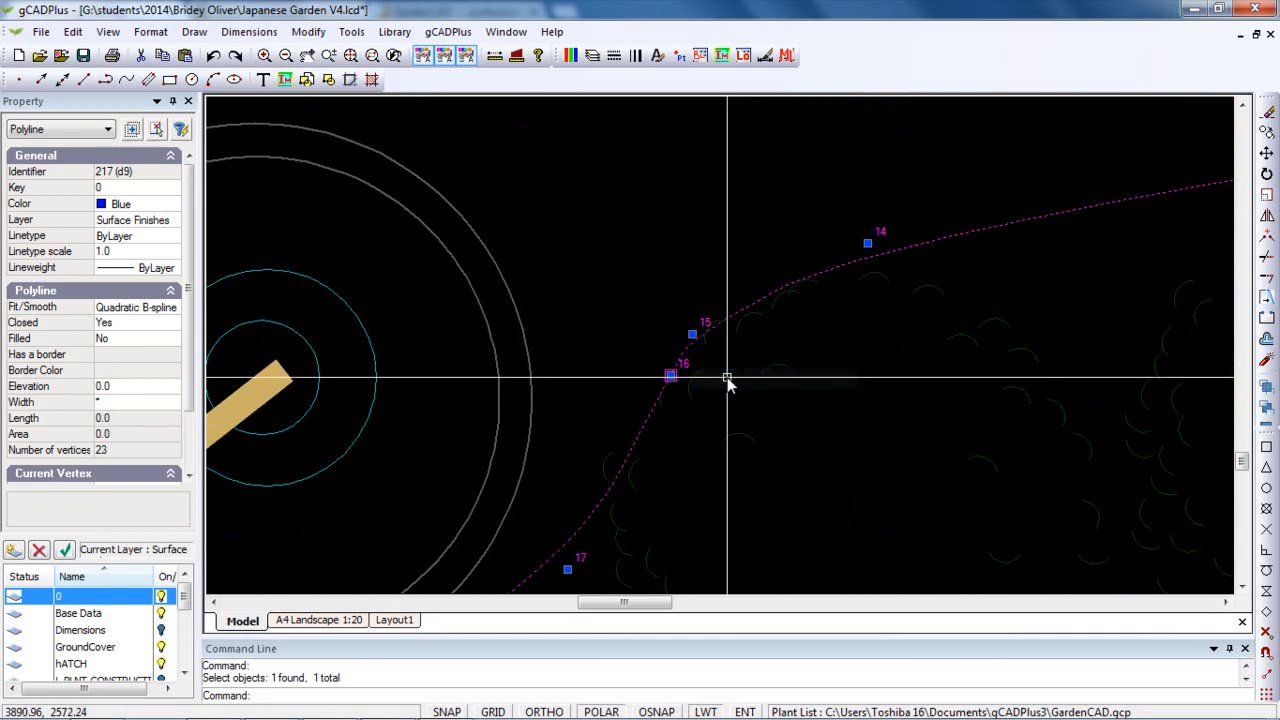
pyautogui.click(742, 290)
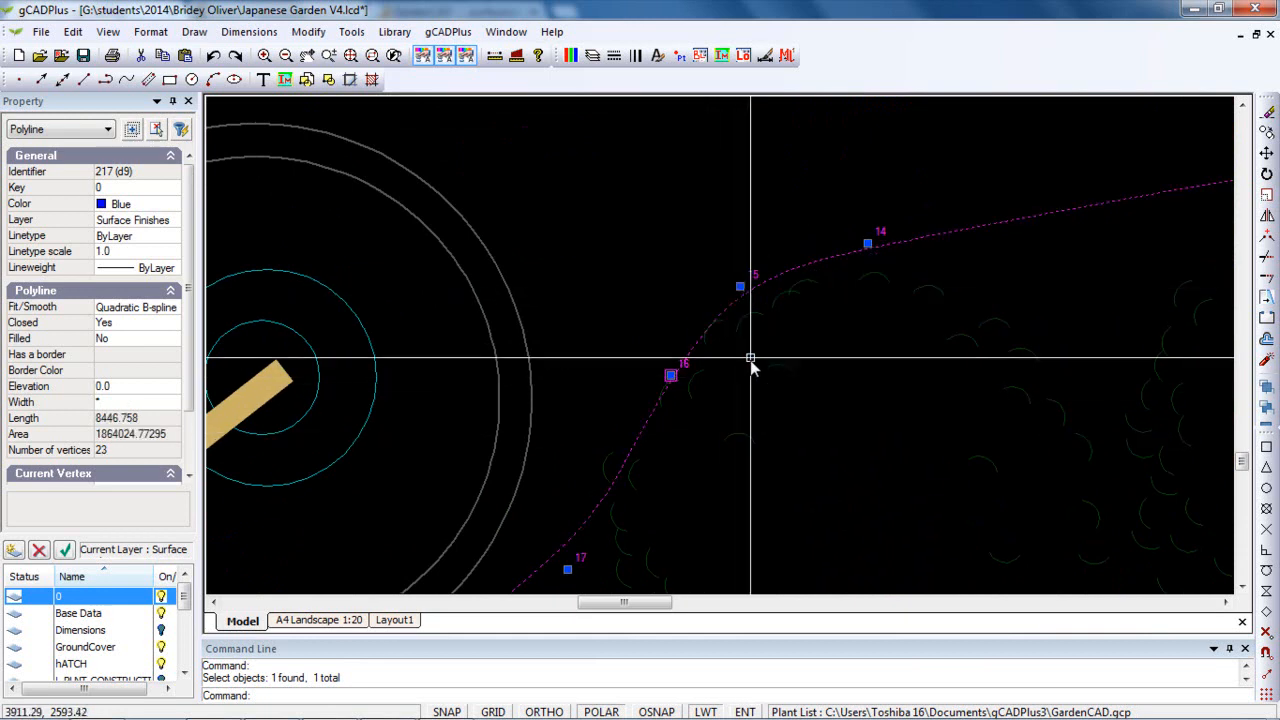
pyautogui.scroll(-2, 762, 412)
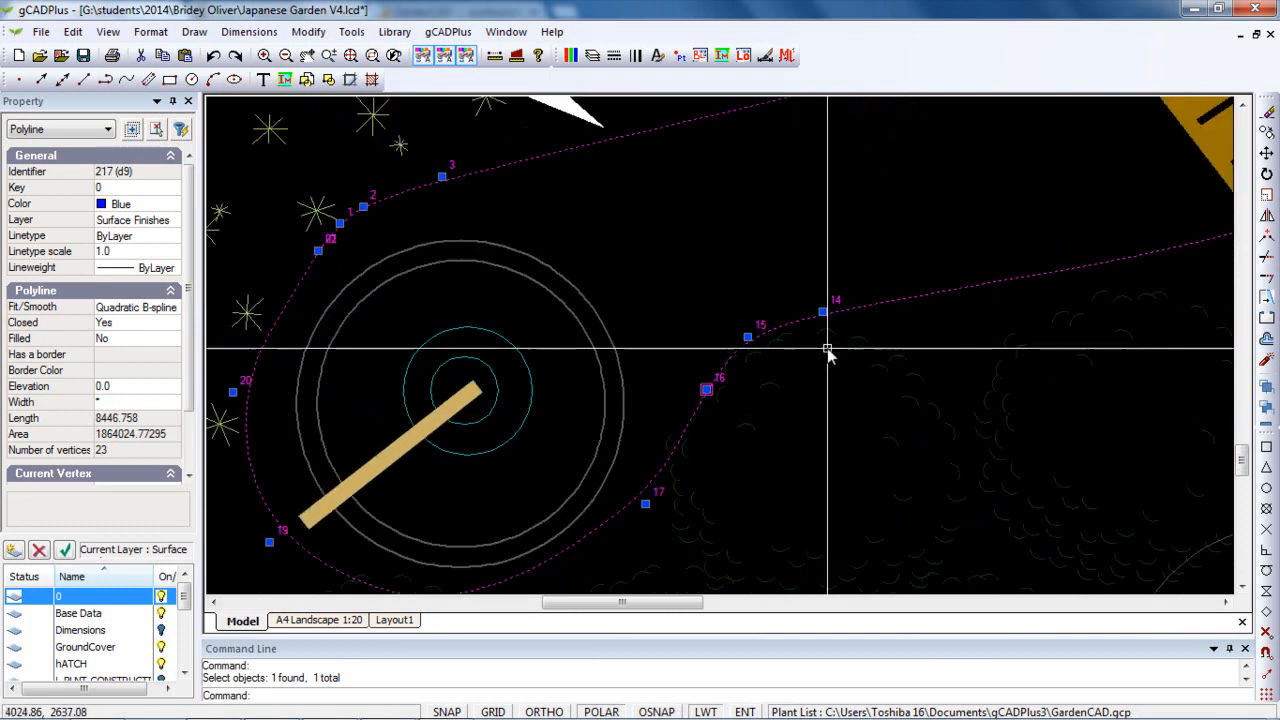
pyautogui.scroll(-1, 713, 288)
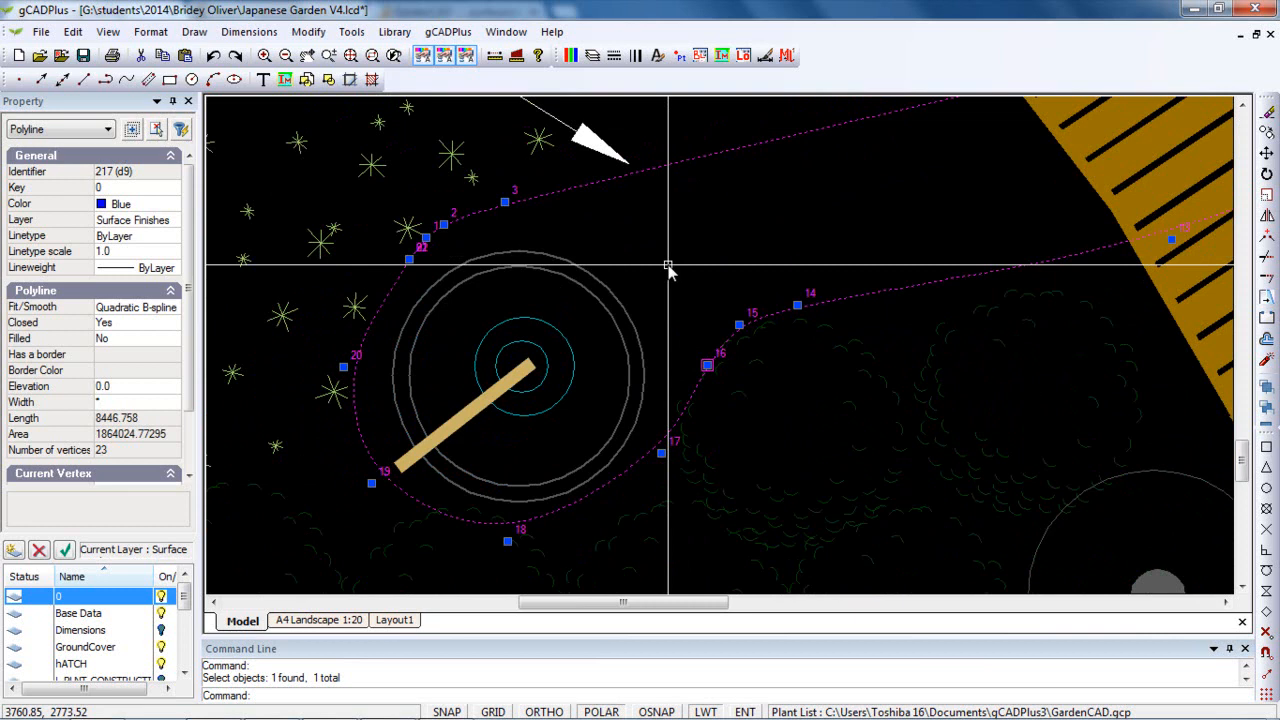
pyautogui.press('Escape')
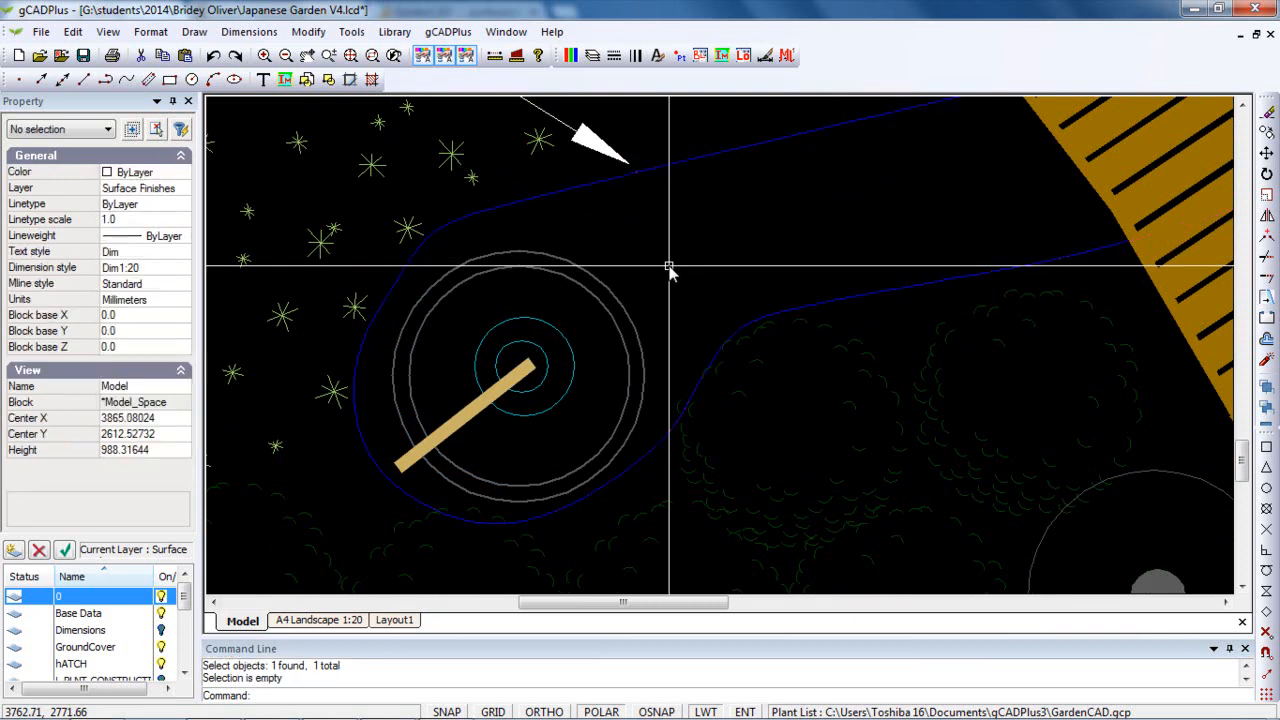
# - Apply a SOLID hatch to the closed watercourse polyline and delete that hatch again
pyautogui.scroll(-1, 669, 270)
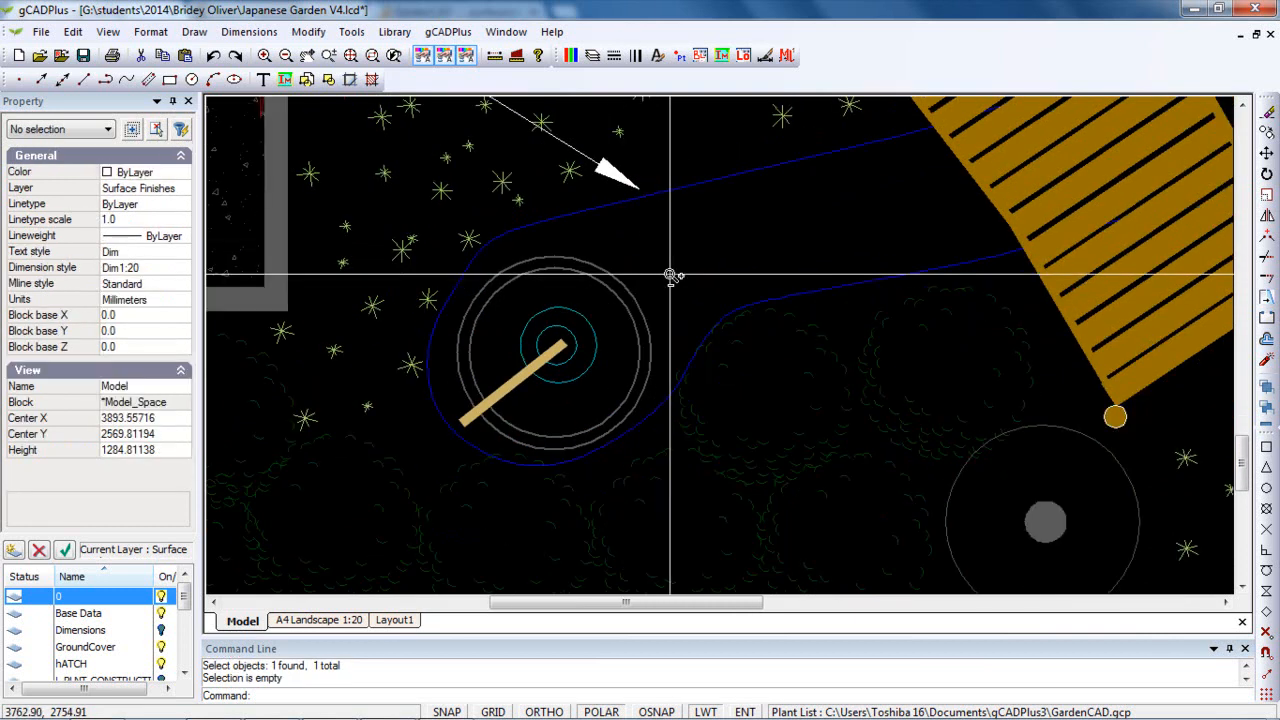
pyautogui.scroll(-2, 670, 274)
pyautogui.scroll(-1, 708, 270)
pyautogui.moveTo(708, 270); pyautogui.dragTo(460, 399, button='middle')
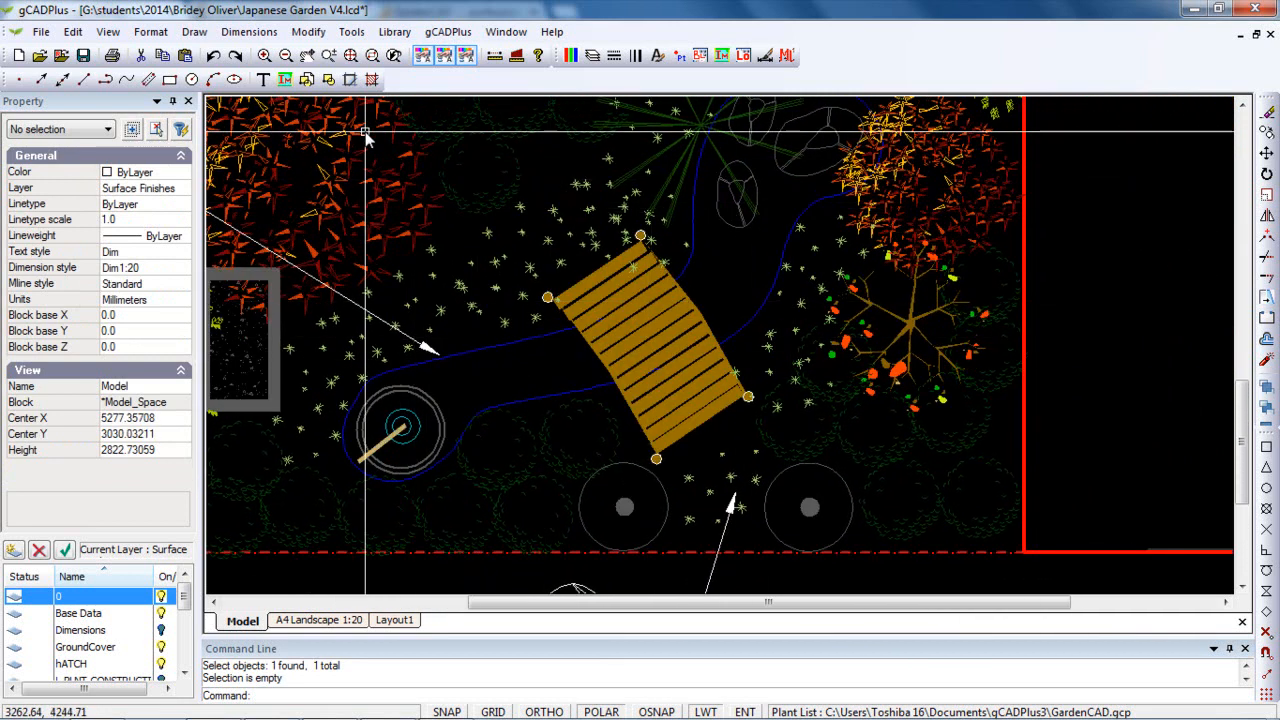
pyautogui.click(194, 31)
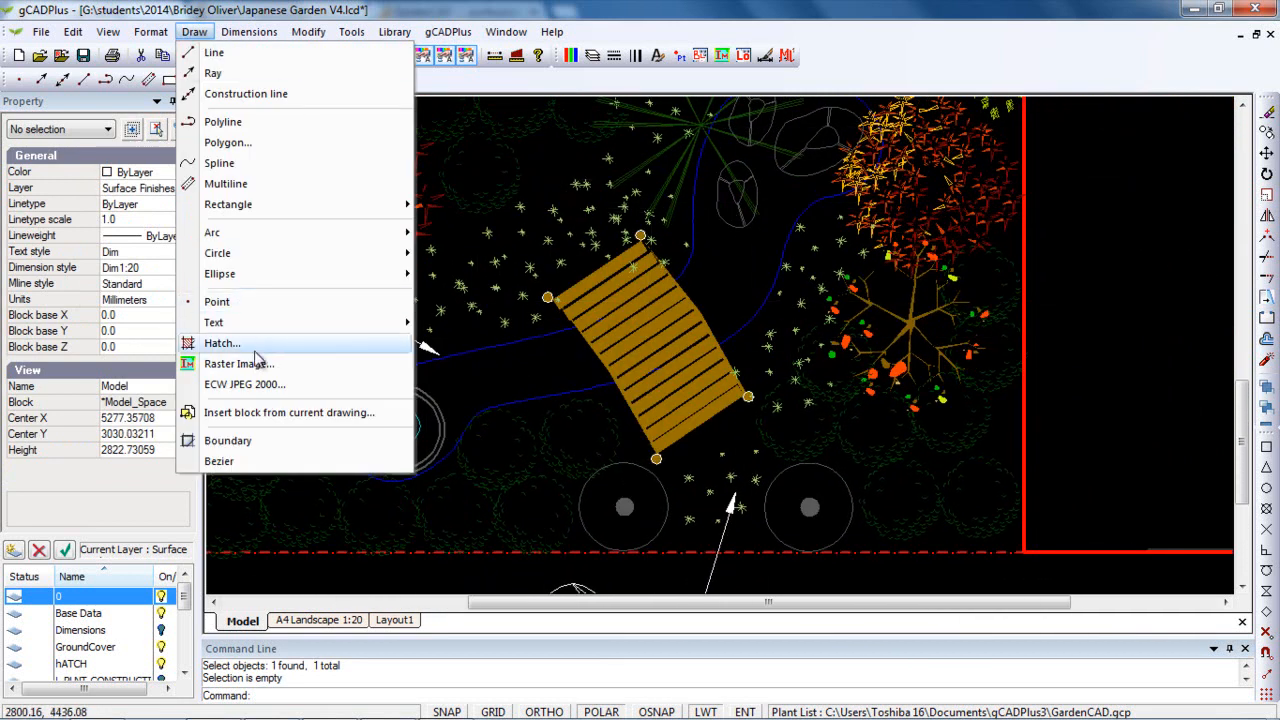
pyautogui.click(224, 345)
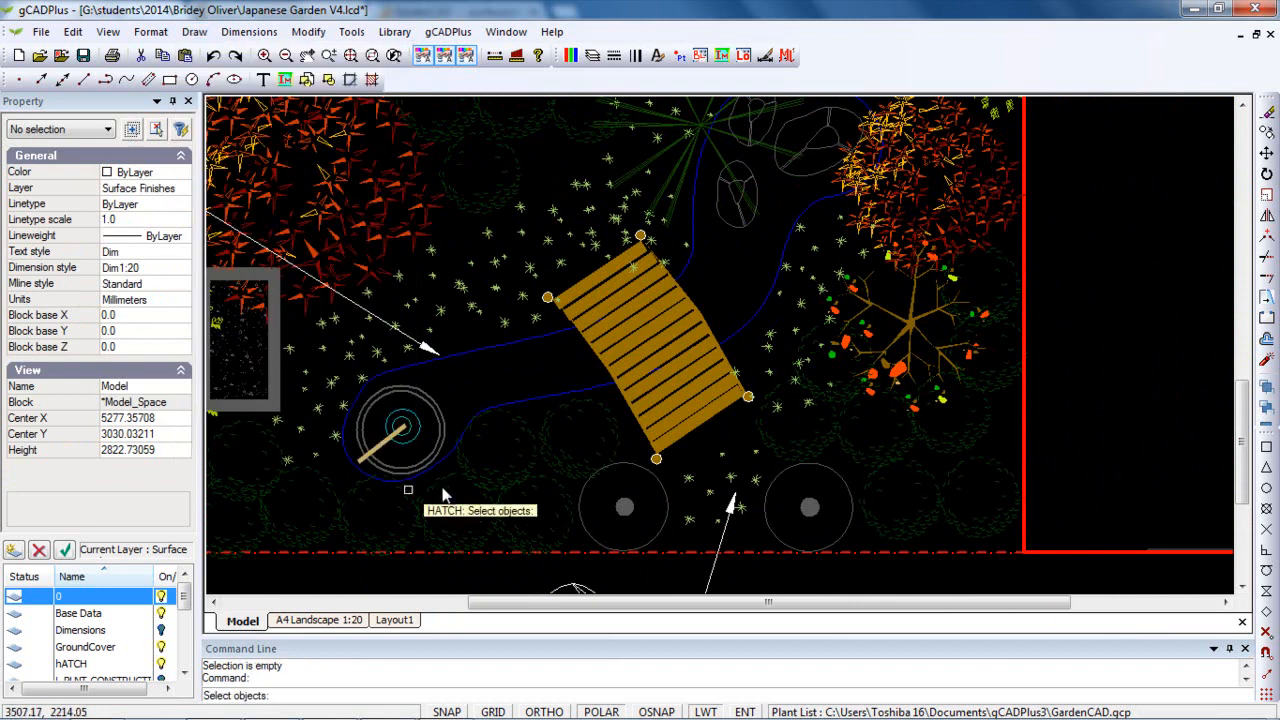
pyautogui.click(482, 353)
pyautogui.press('Return')
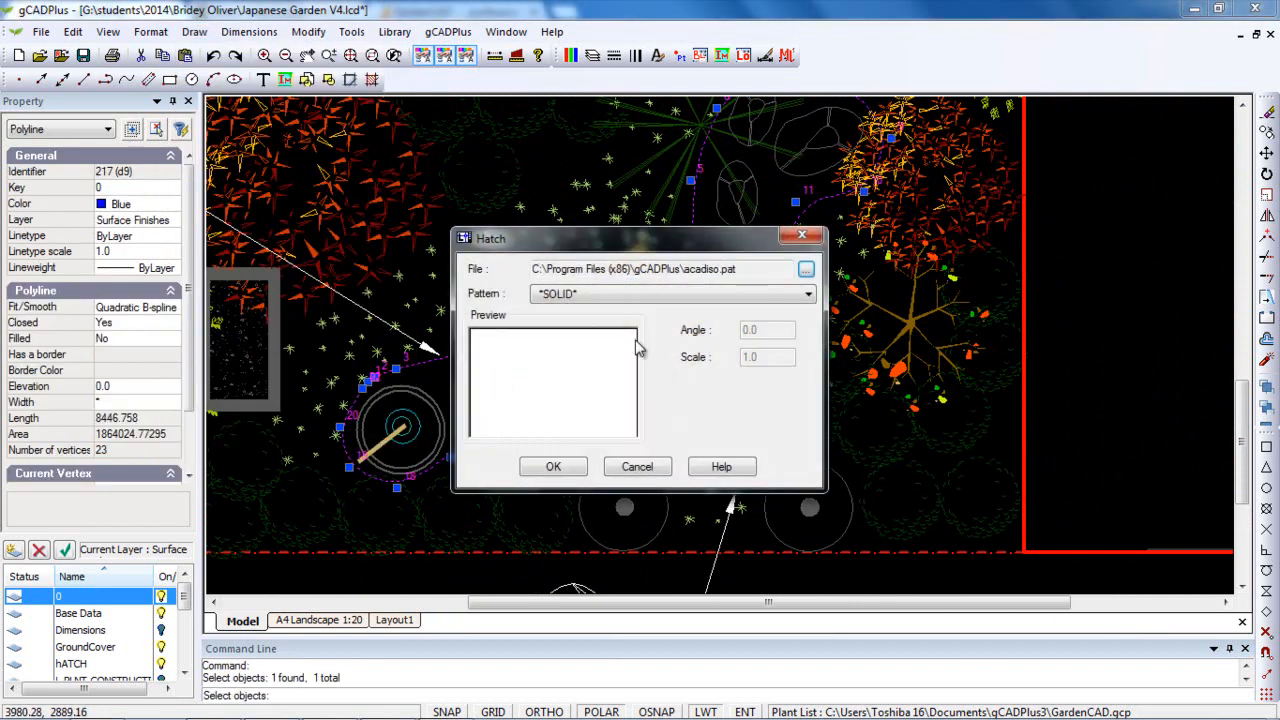
pyautogui.click(553, 467)
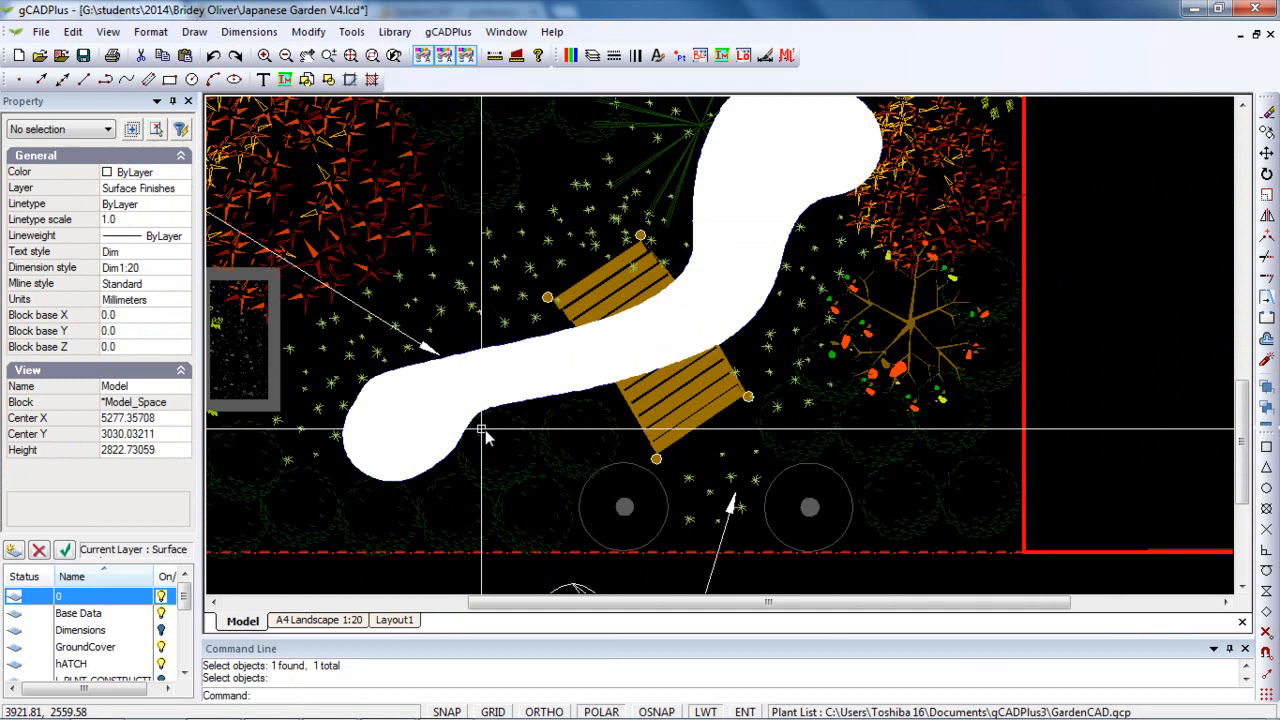
pyautogui.click(757, 198)
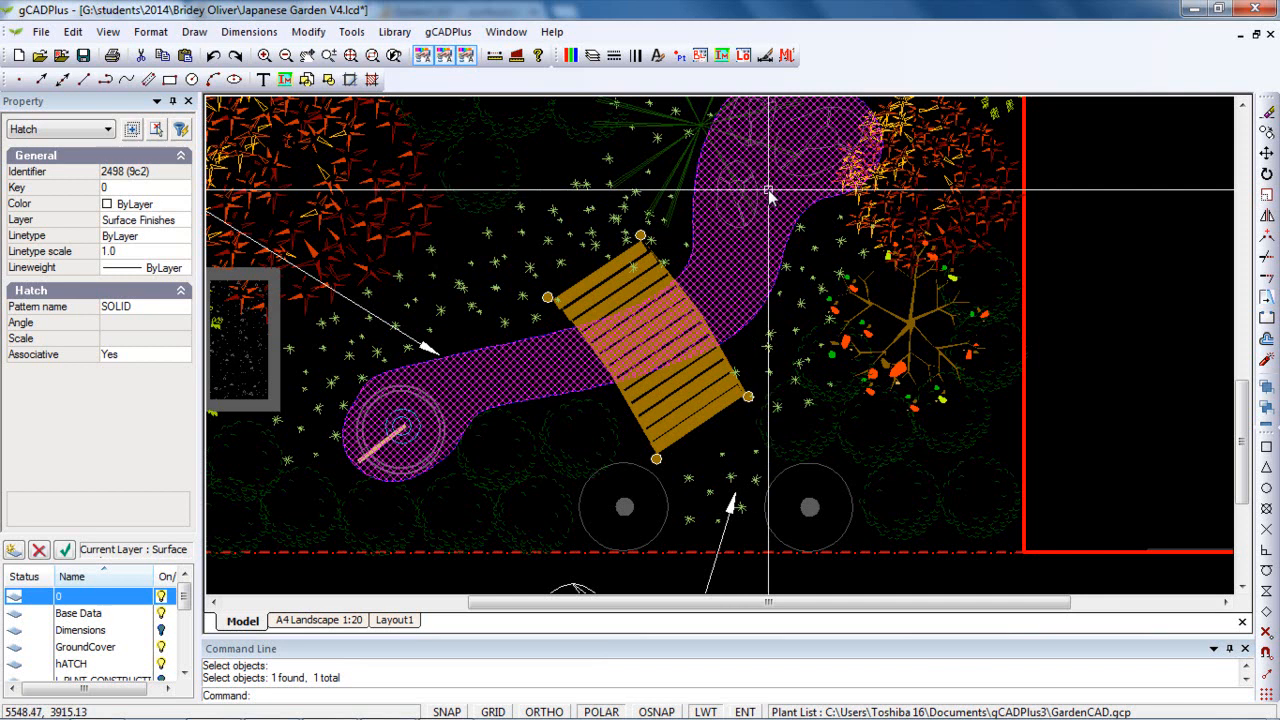
pyautogui.press('Delete')
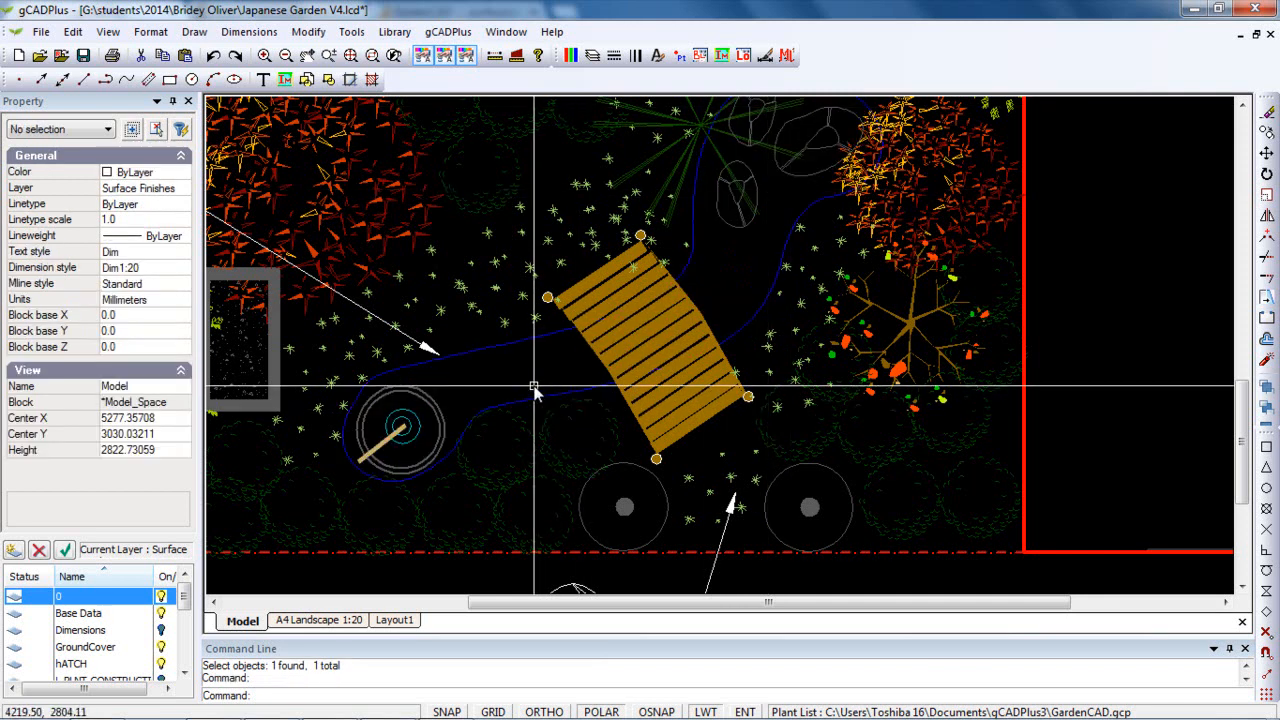
# - Set the Filled property of the watercourse polyline to Yes and deselect it
pyautogui.click(487, 352)
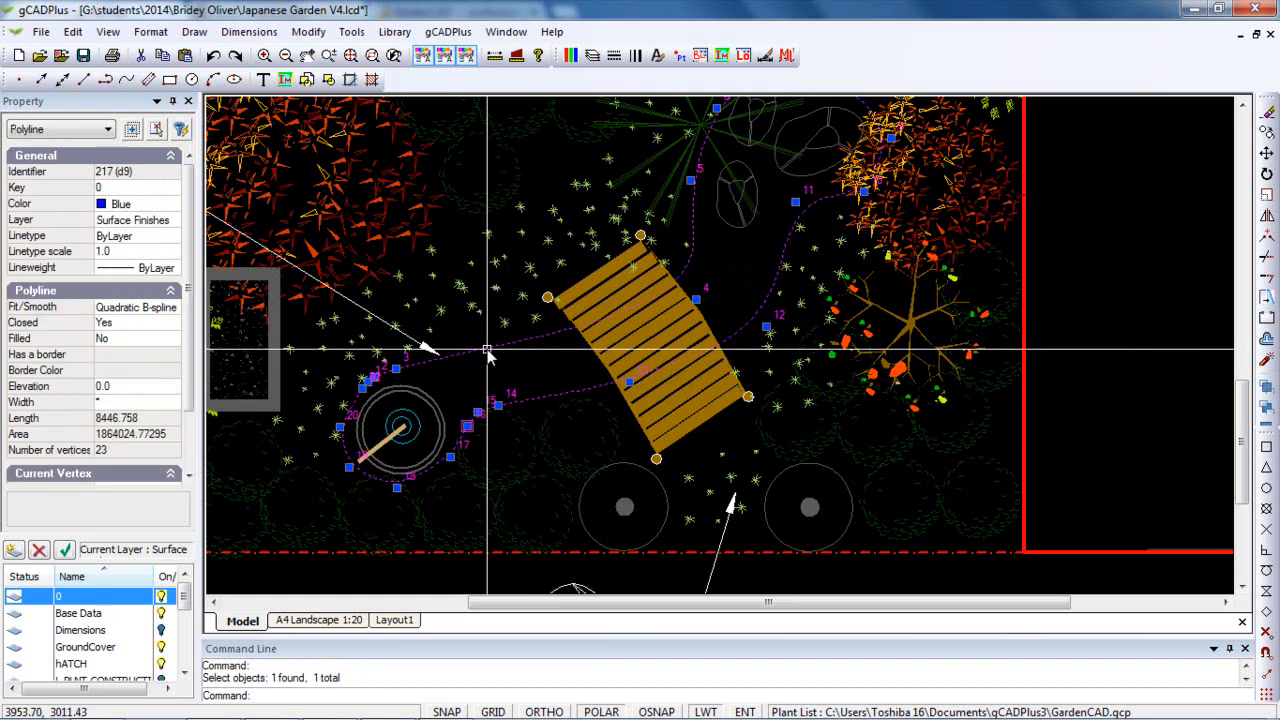
pyautogui.doubleClick(138, 340)
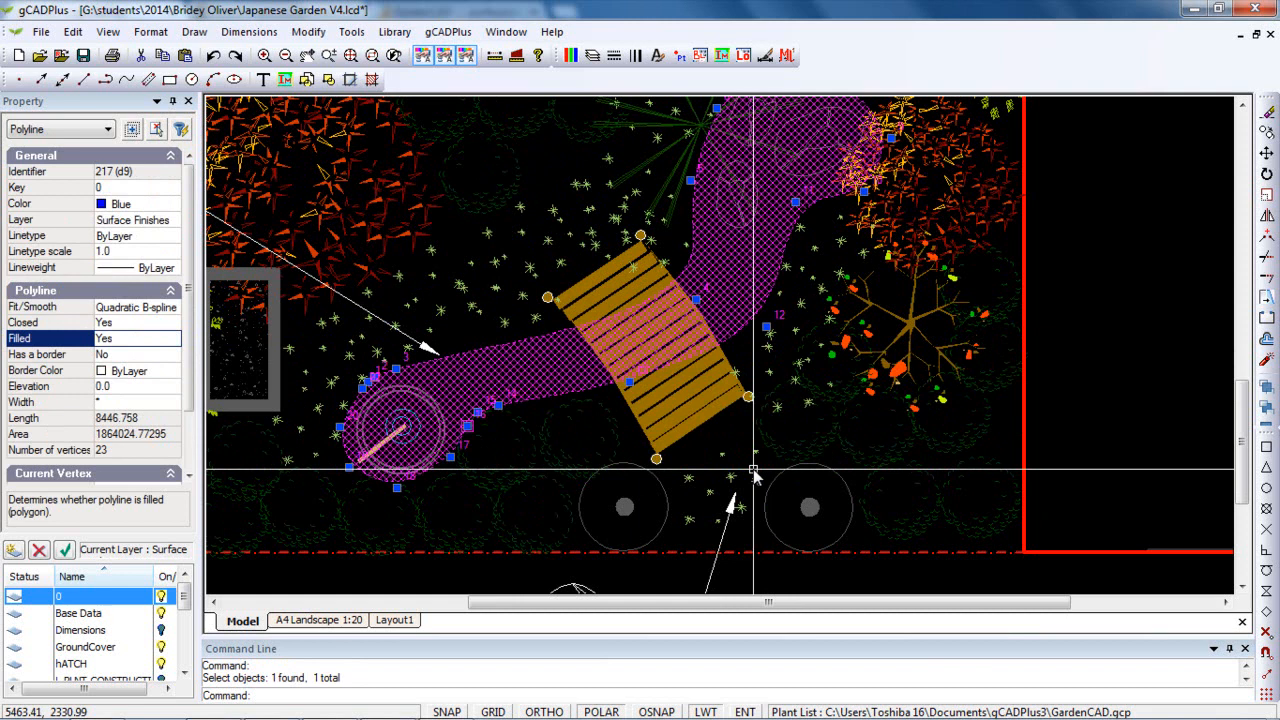
pyautogui.press('Escape')
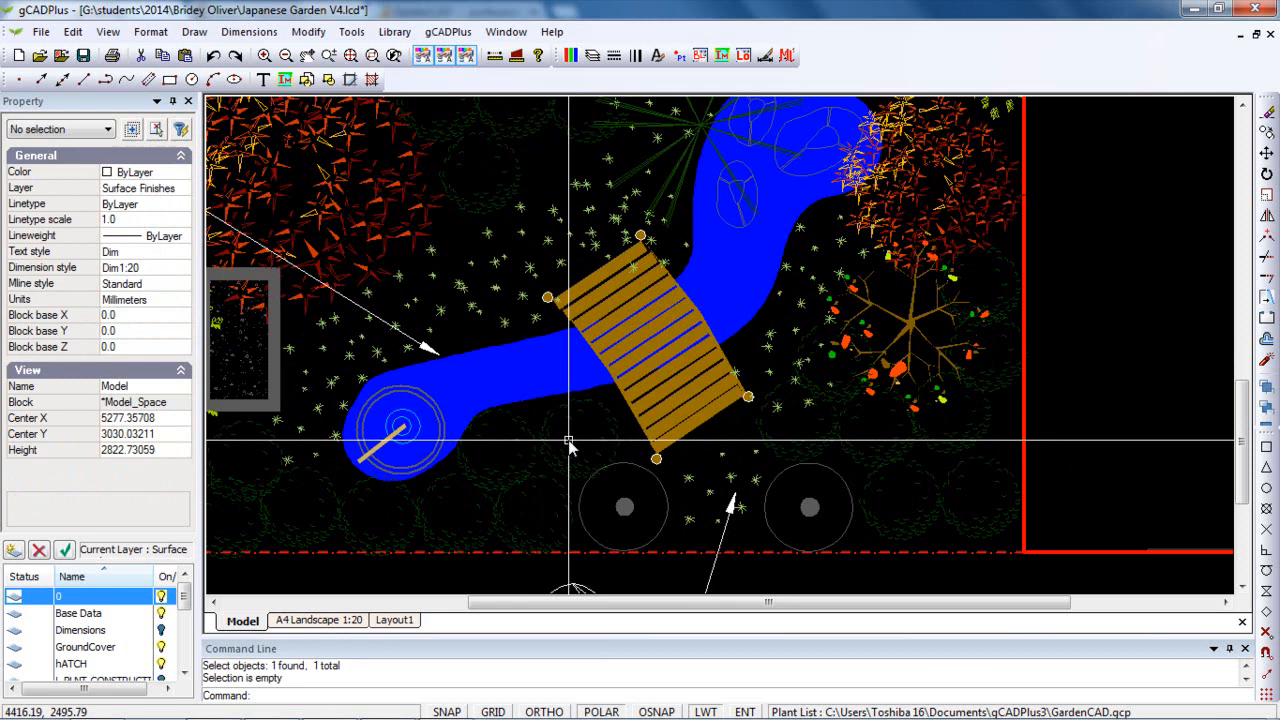
# - Draw an irregular closed polyline with six vertices in the empty area outside the garden's red boundary
pyautogui.scroll(-1, 568, 445)
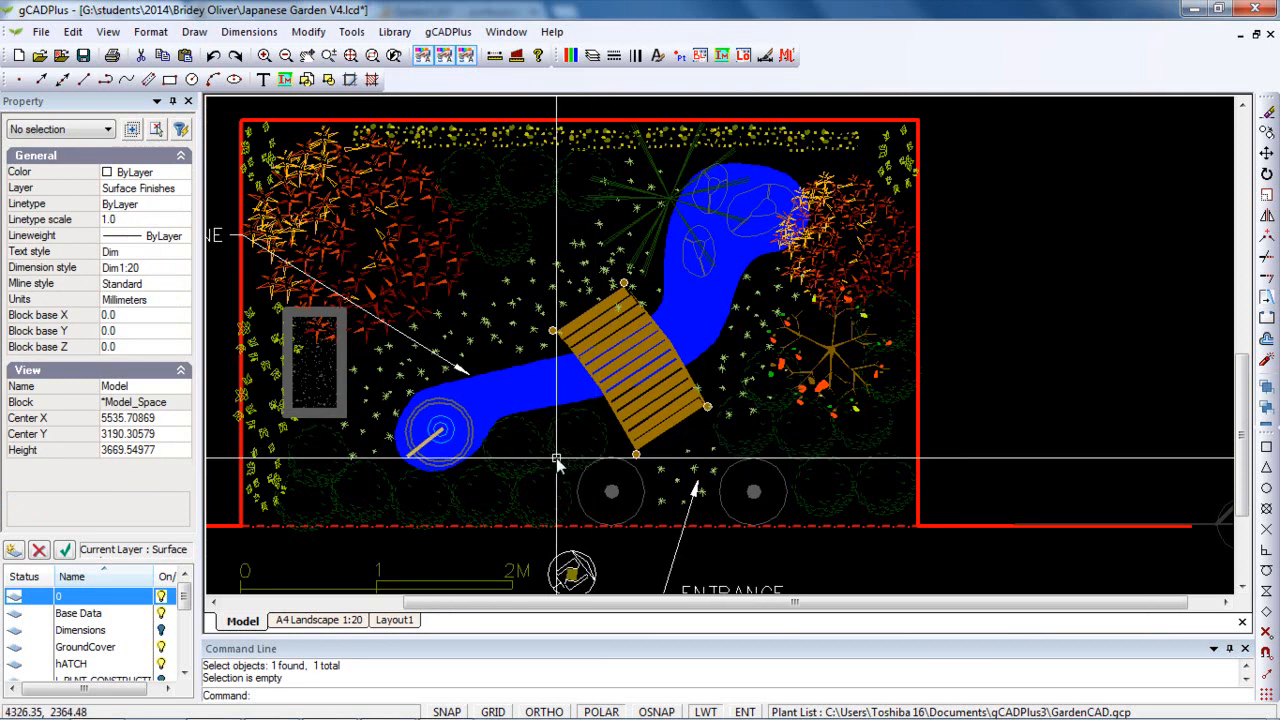
pyautogui.scroll(-1, 740, 343)
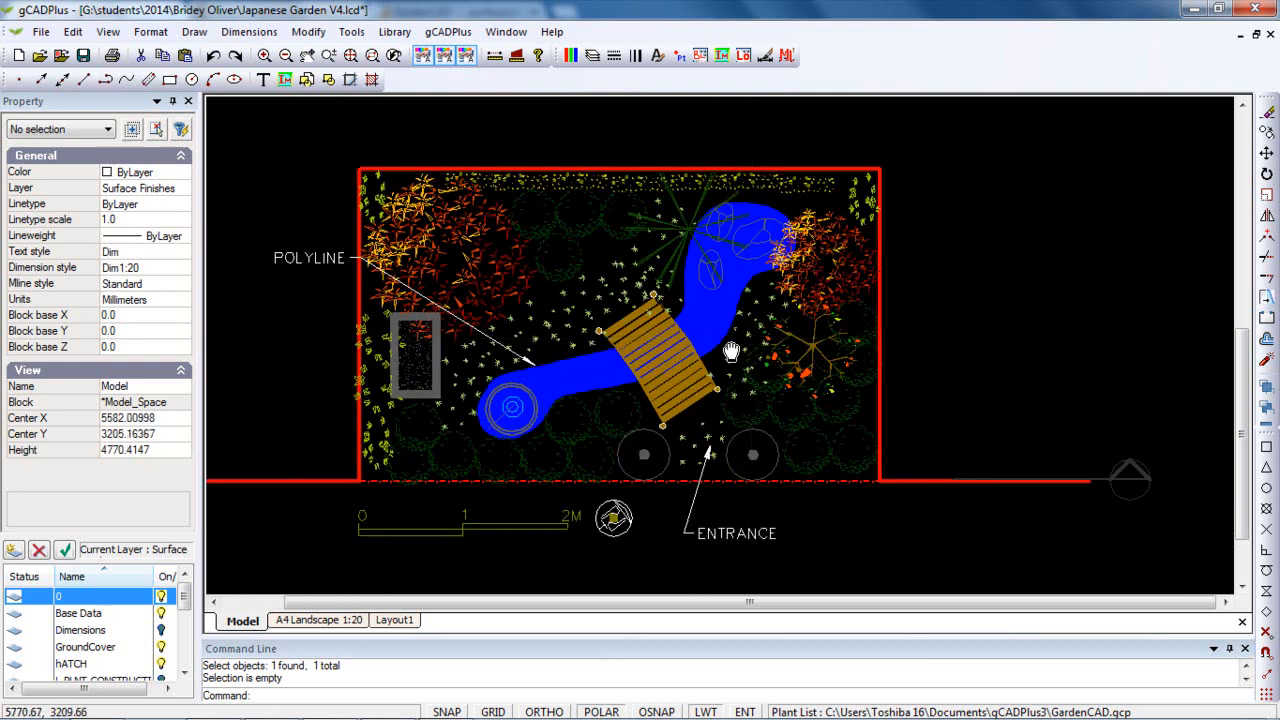
pyautogui.moveTo(745, 343); pyautogui.dragTo(590, 400, button='middle')
pyautogui.scroll(3, 757, 371)
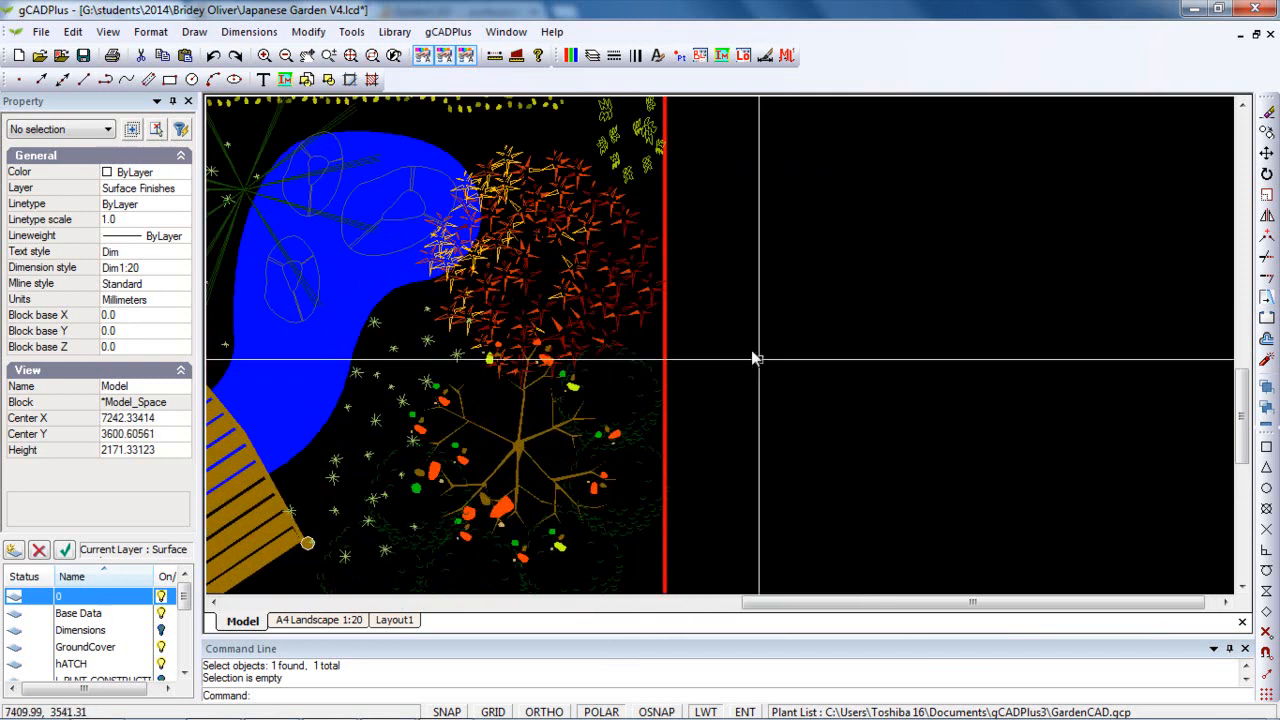
pyautogui.click(196, 33)
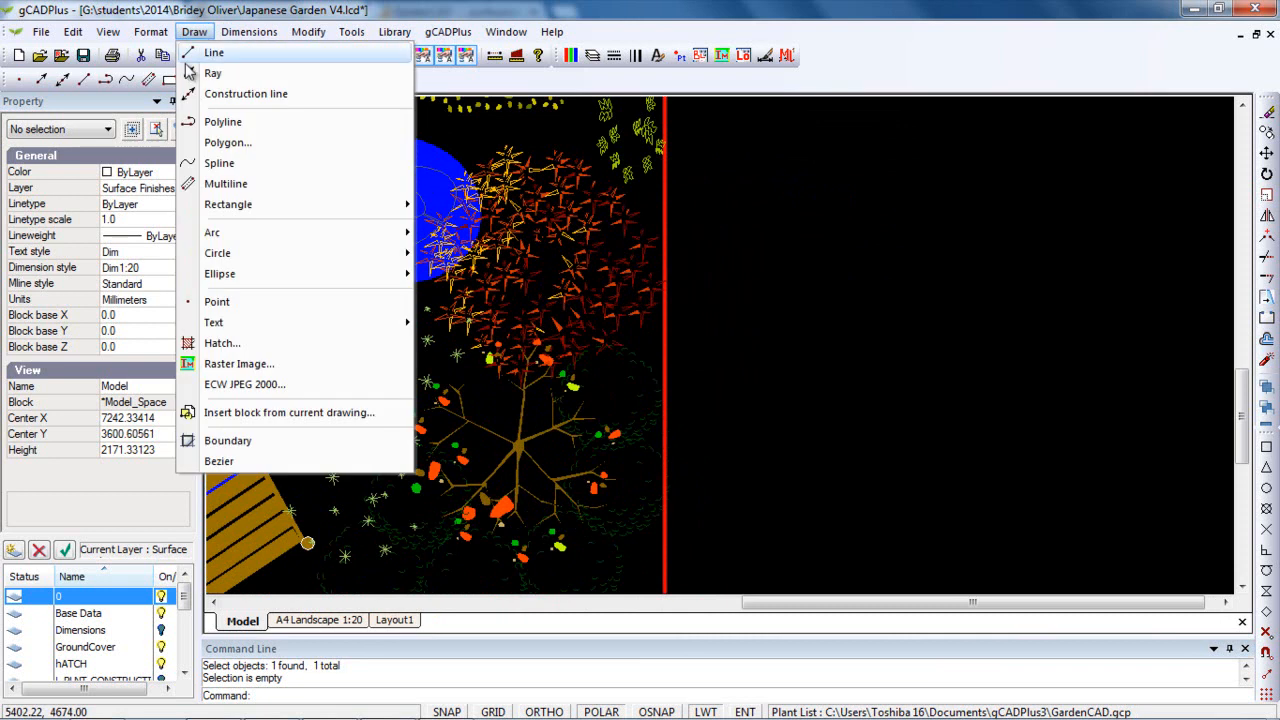
pyautogui.click(226, 122)
pyautogui.click(765, 190)
pyautogui.click(853, 174)
pyautogui.click(945, 236)
pyautogui.click(932, 337)
pyautogui.click(820, 316)
pyautogui.click(716, 256)
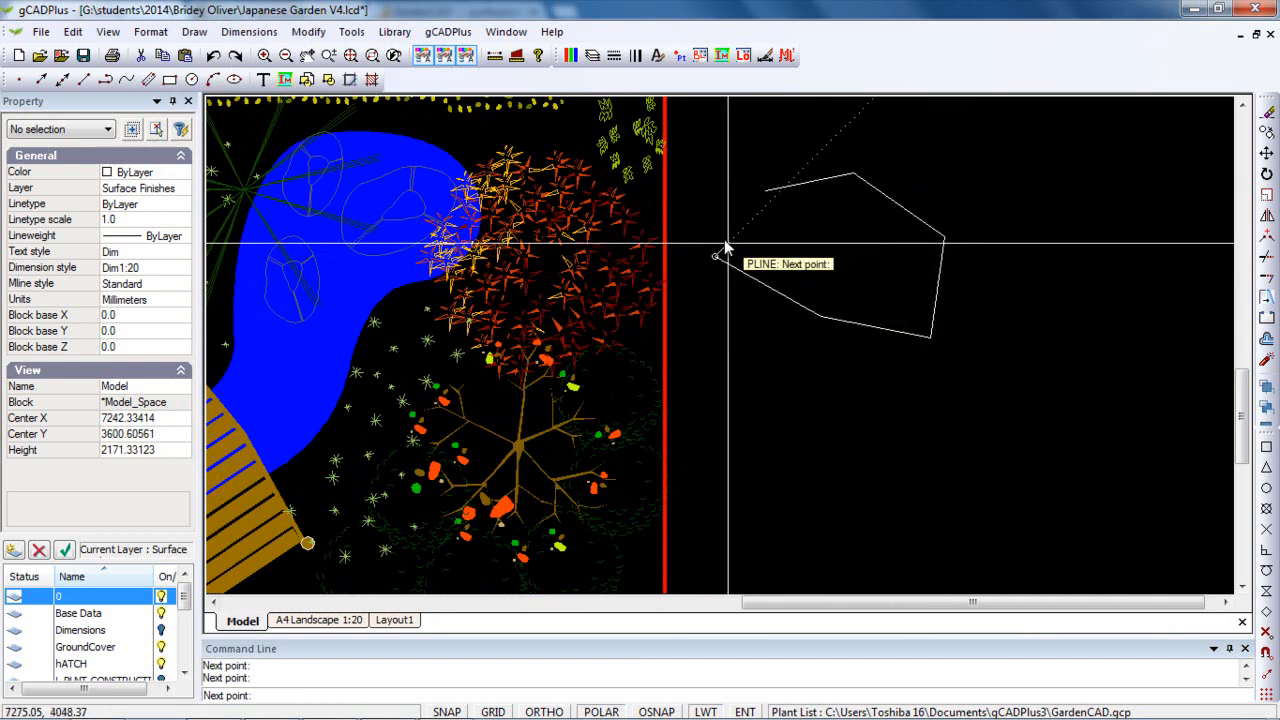
pyautogui.rightClick(728, 247)
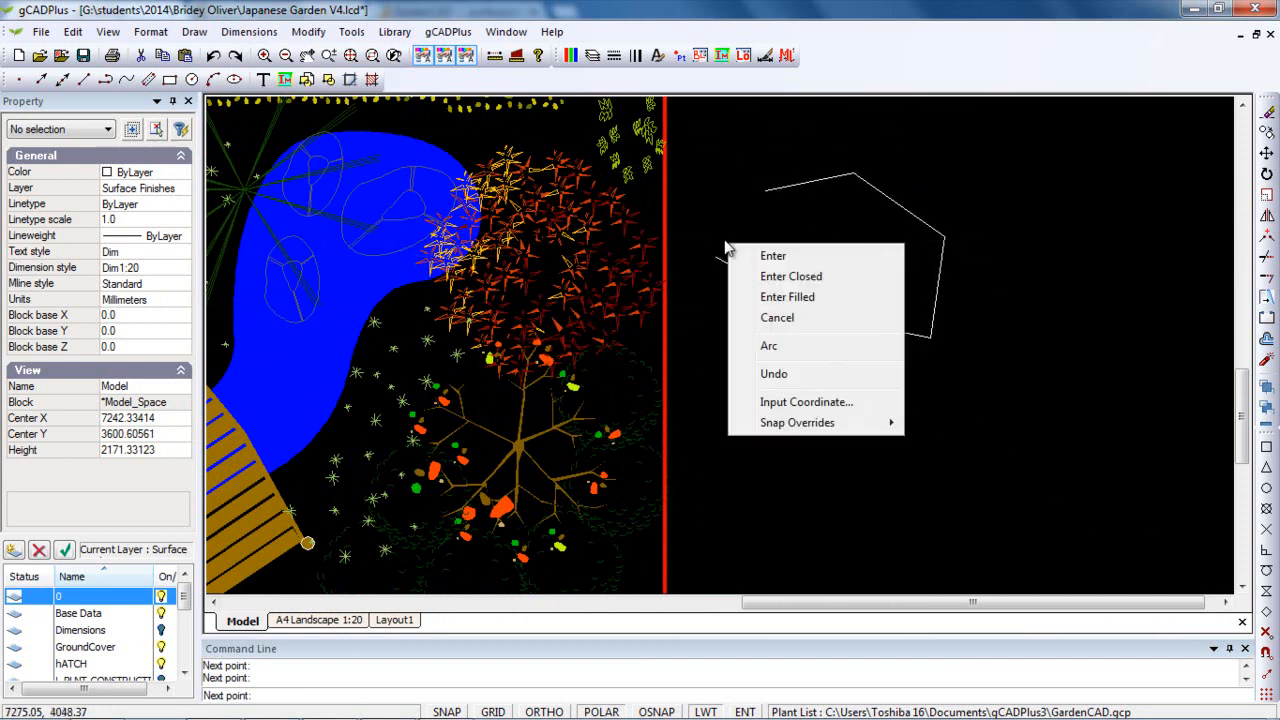
pyautogui.click(804, 278)
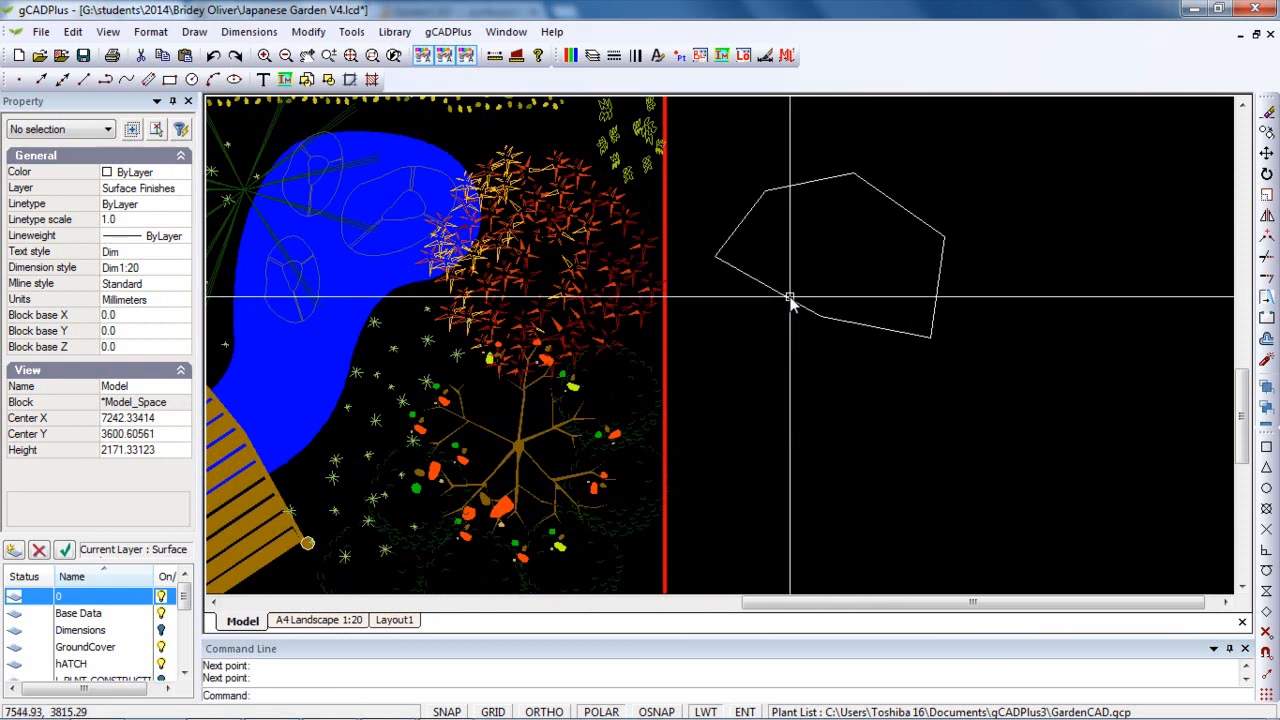
# - Set the Fit/Smooth property of the new six-sided polyline to Quadratic B-spline
pyautogui.click(790, 300)
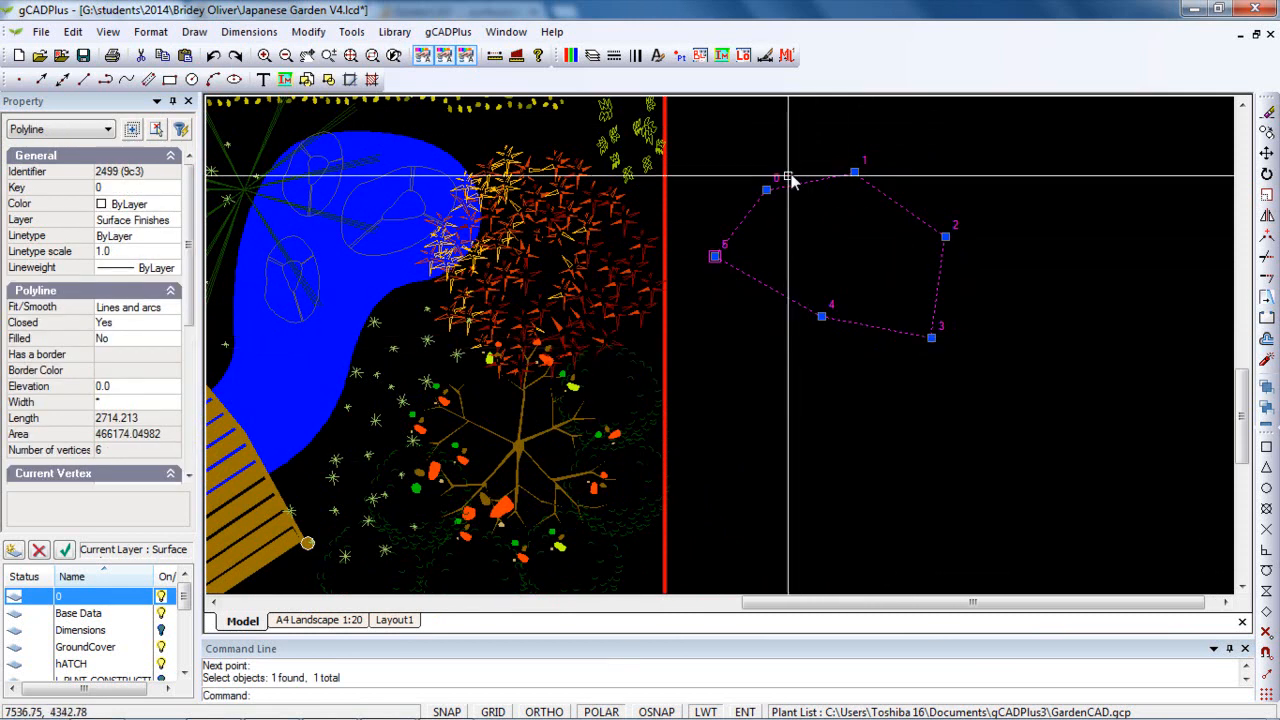
pyautogui.click(170, 313)
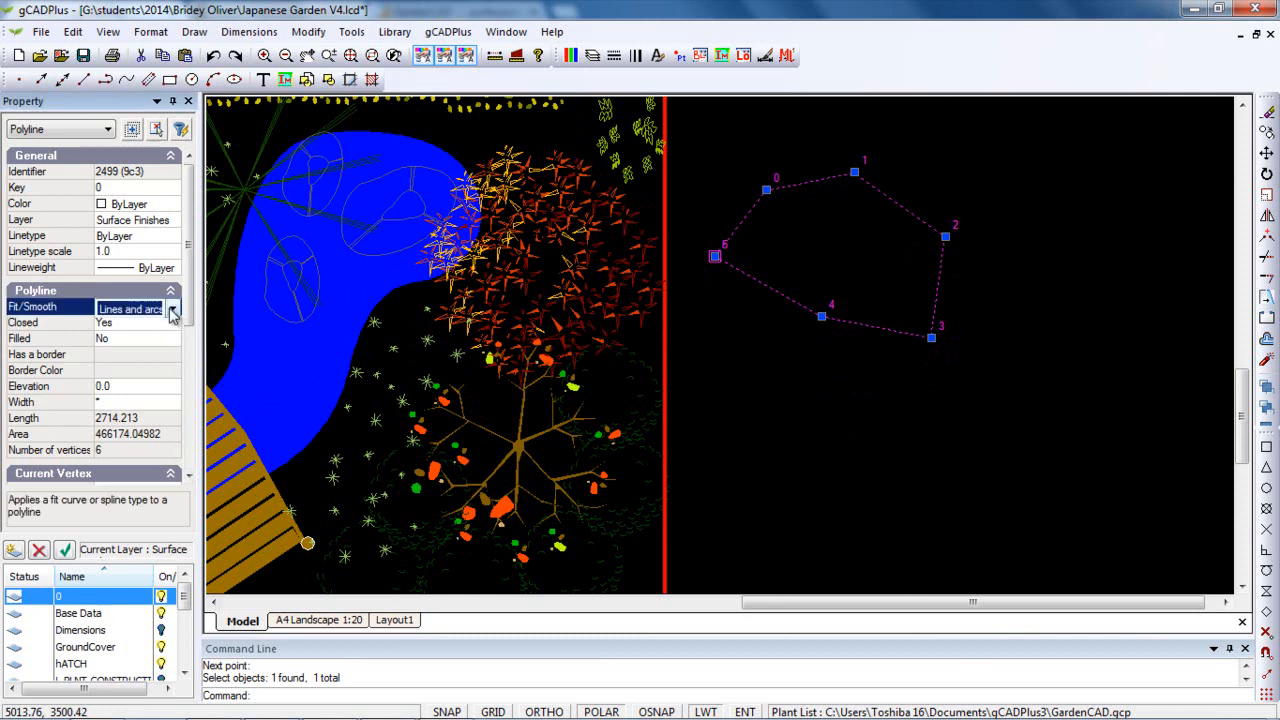
pyautogui.click(172, 310)
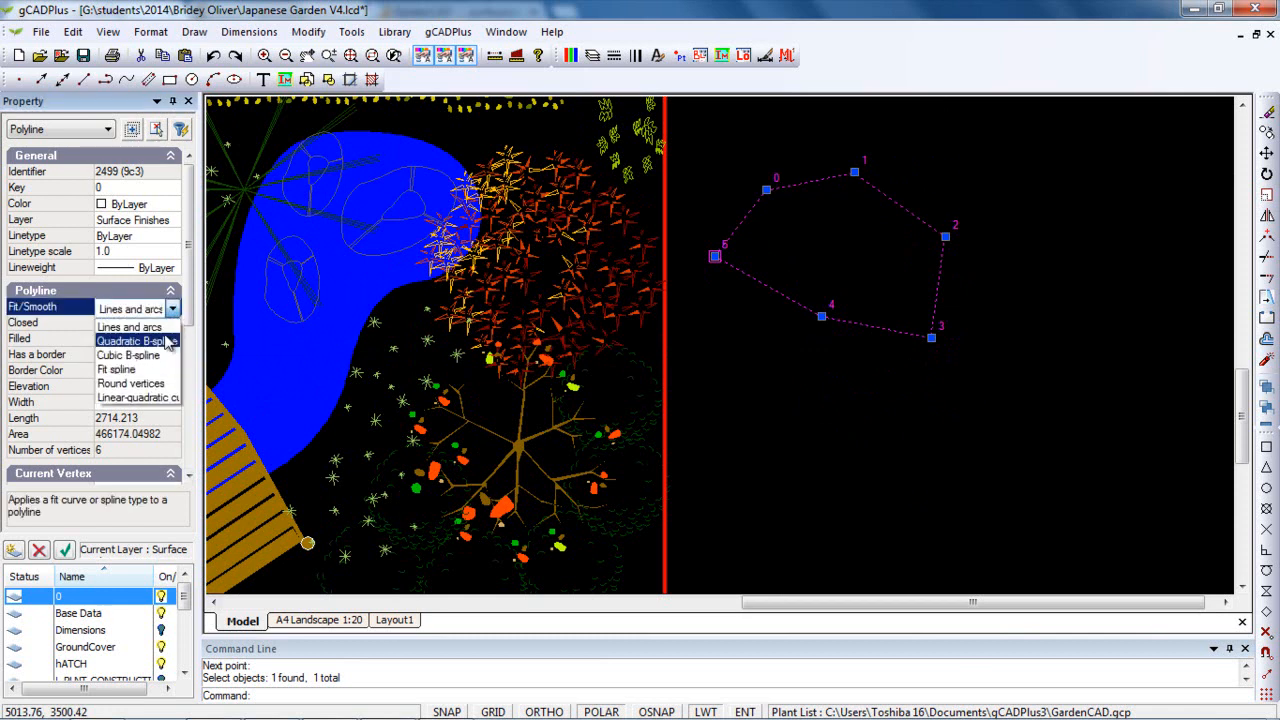
pyautogui.click(137, 341)
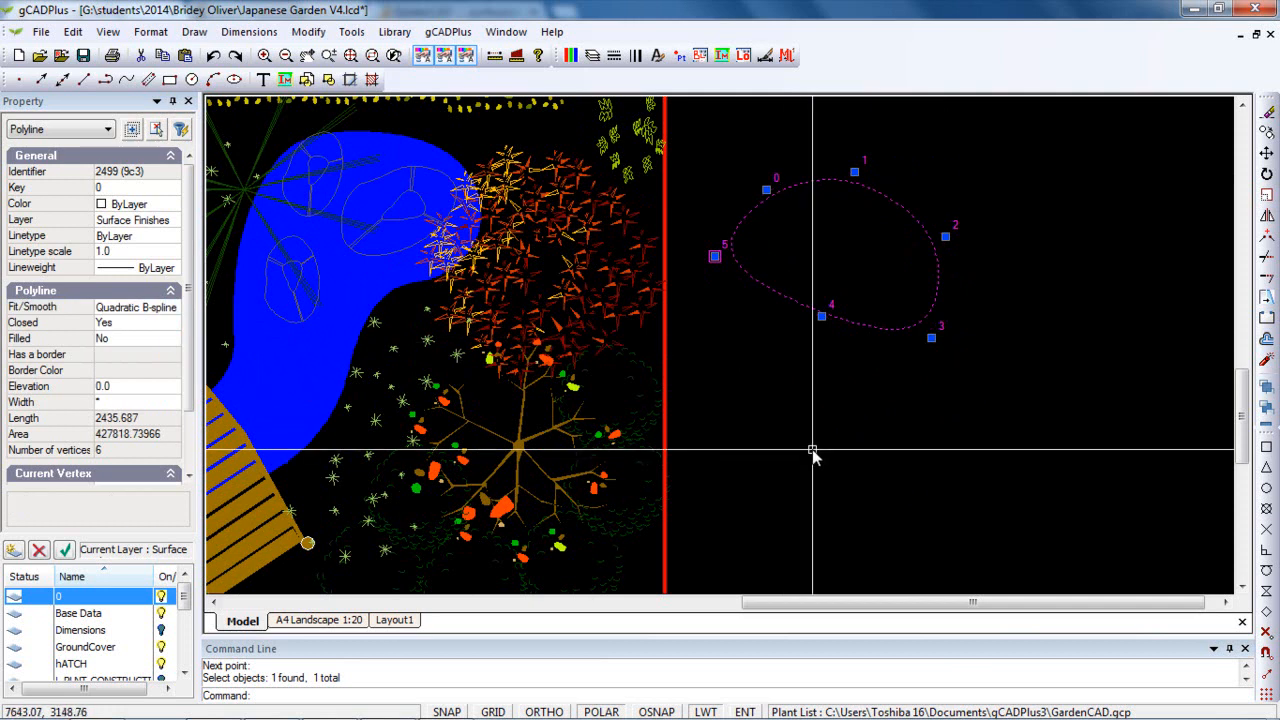
# - Move vertex 4 of the smoothed polyline outward to round its lower side, and deselect the shape
pyautogui.click(821, 316)
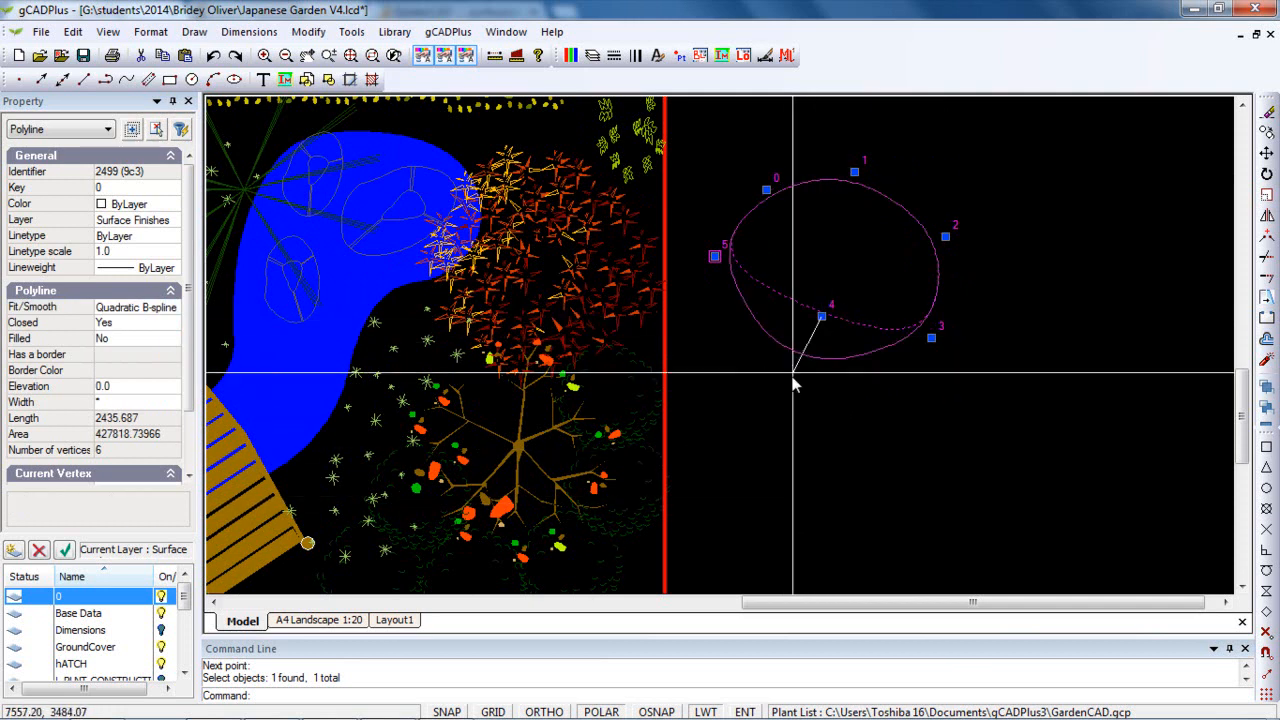
pyautogui.press('Escape')
pyautogui.press('Escape')
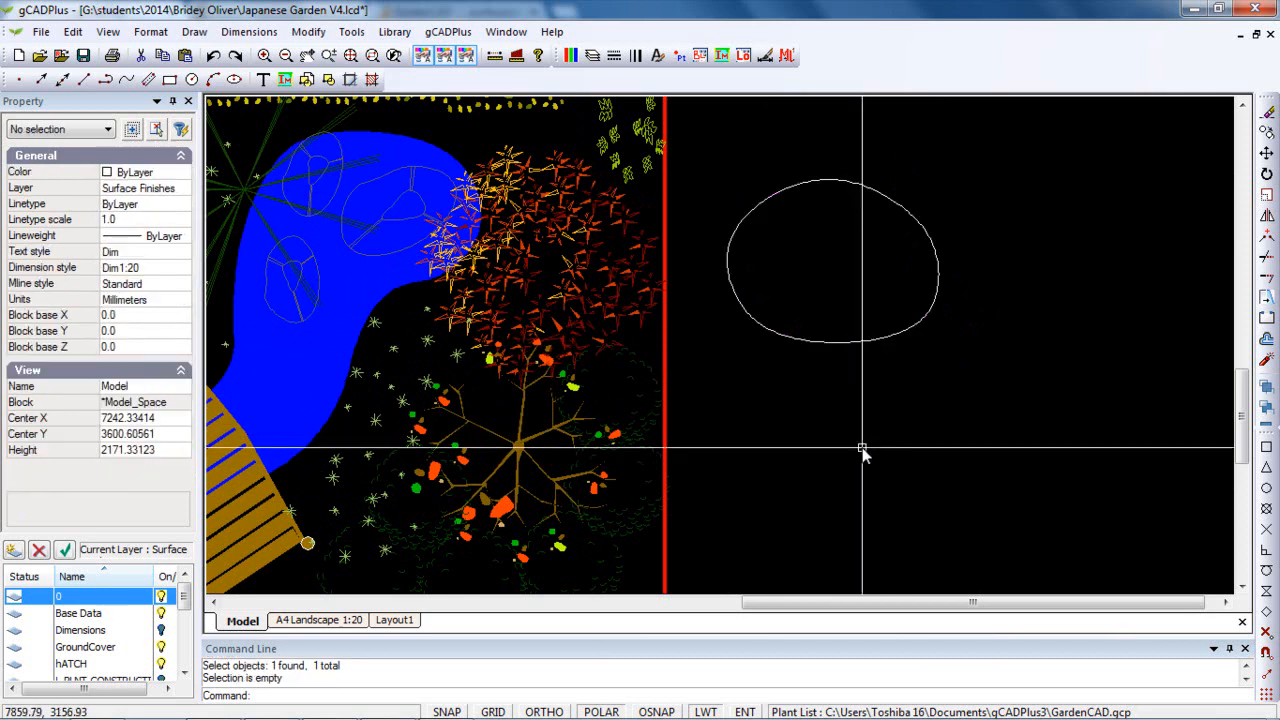
# - Set the Closed property of the smoothed polyline outside the red boundary to No, and switch it back to Yes
pyautogui.click(869, 342)
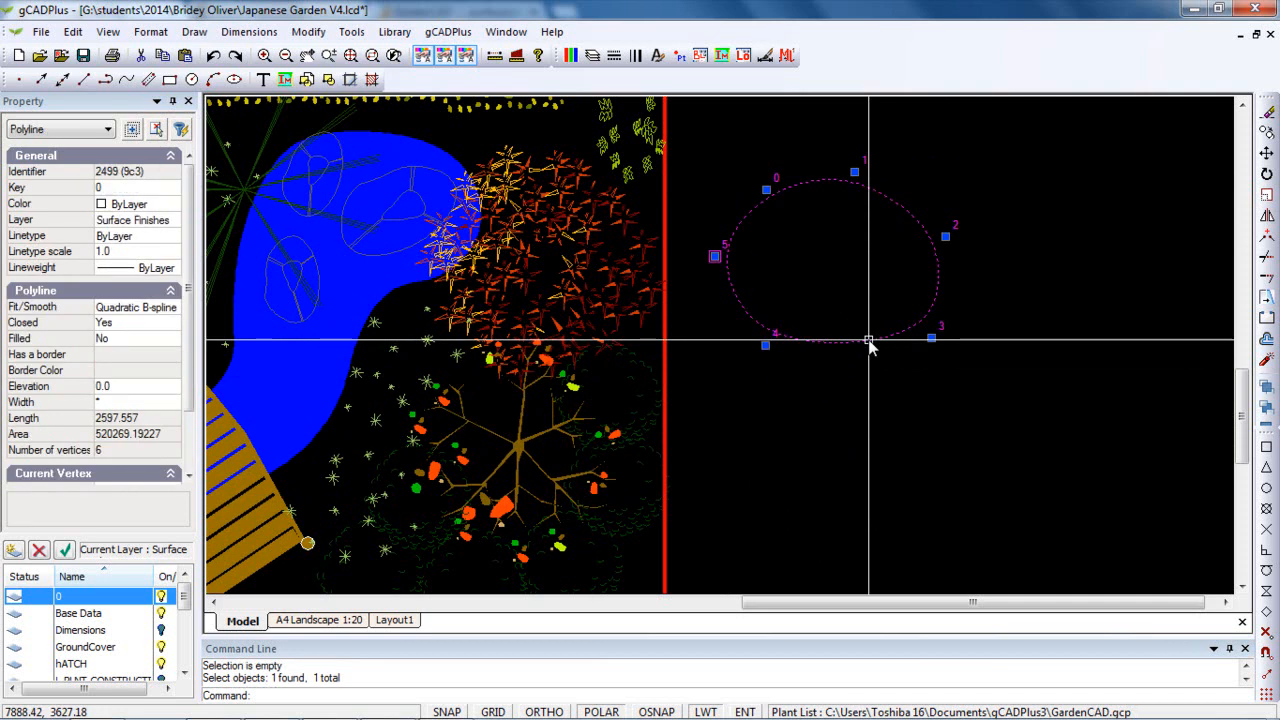
pyautogui.click(130, 324)
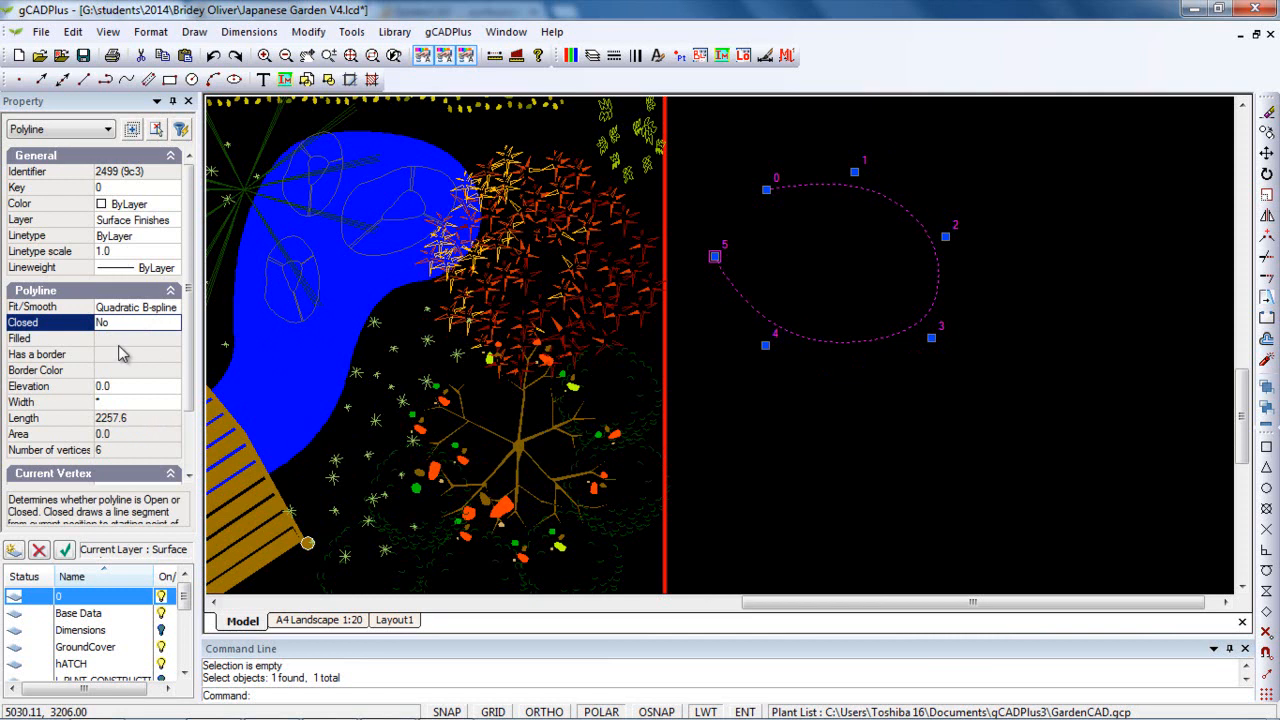
pyautogui.click(125, 327)
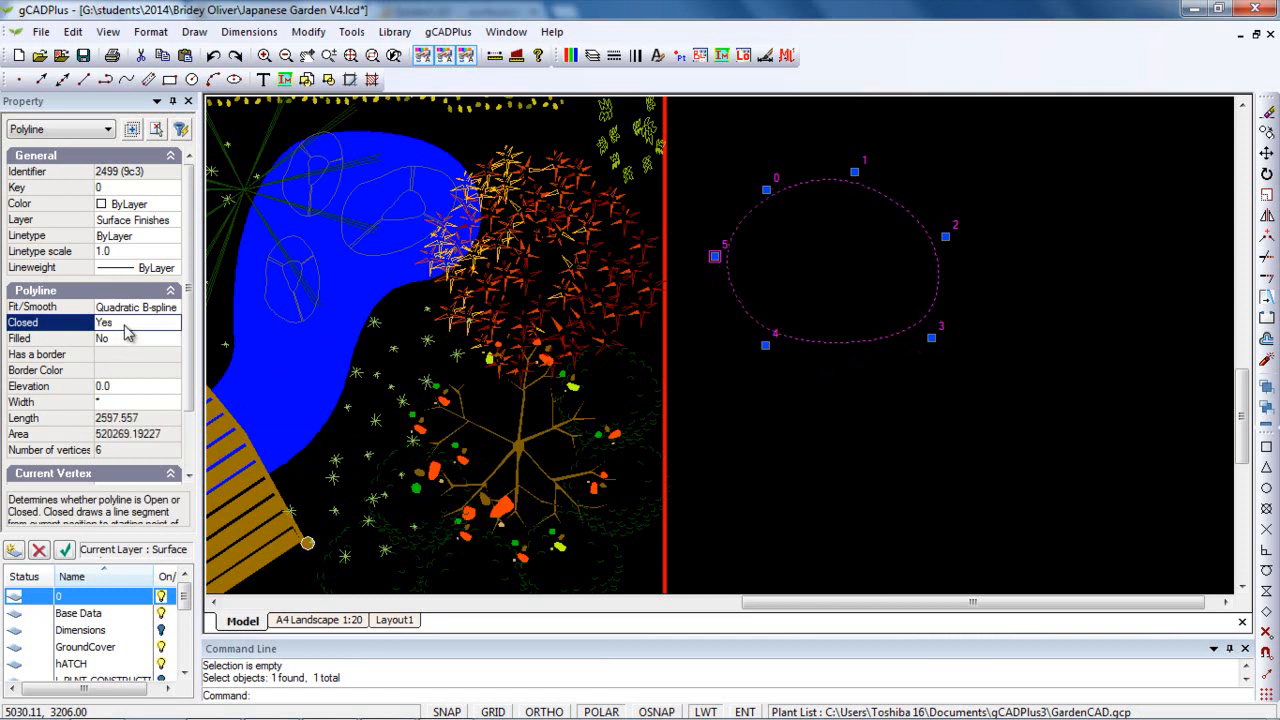
# - Set the smoothed polyline's Filled and Has a border properties to Yes, with a Red border color, and deselect it
pyautogui.click(123, 340)
pyautogui.click(123, 340)
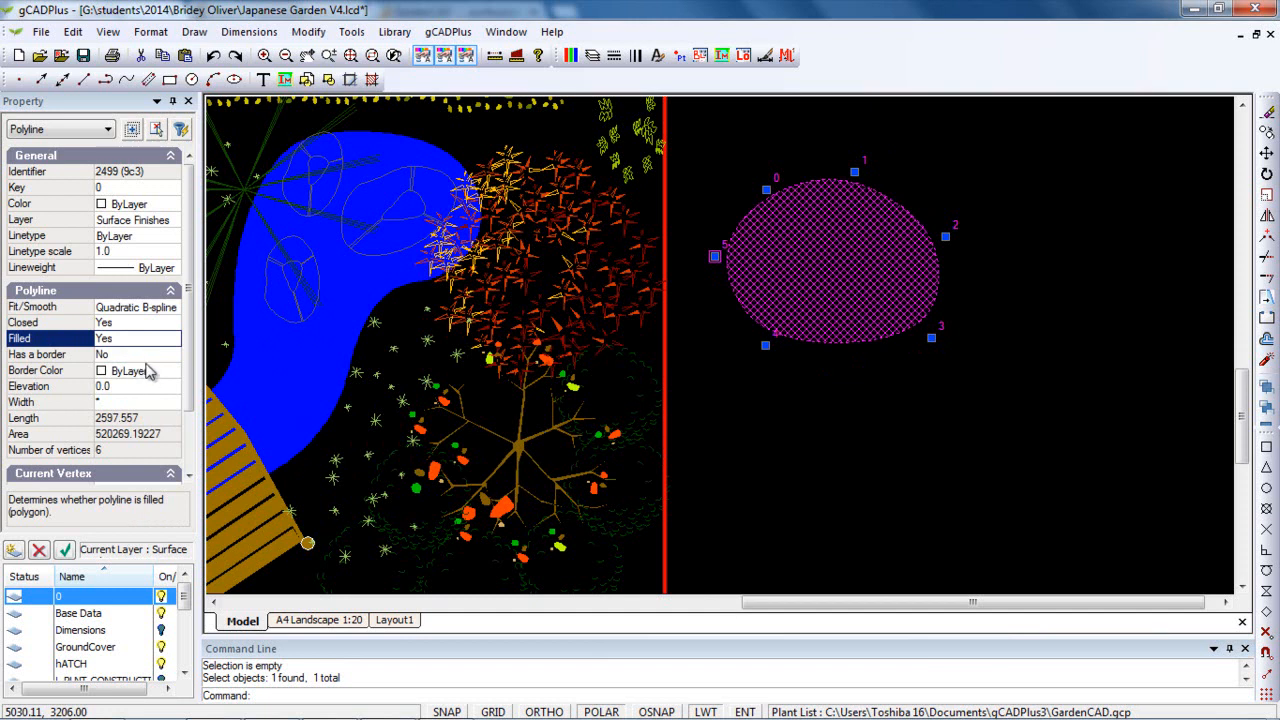
pyautogui.doubleClick(136, 358)
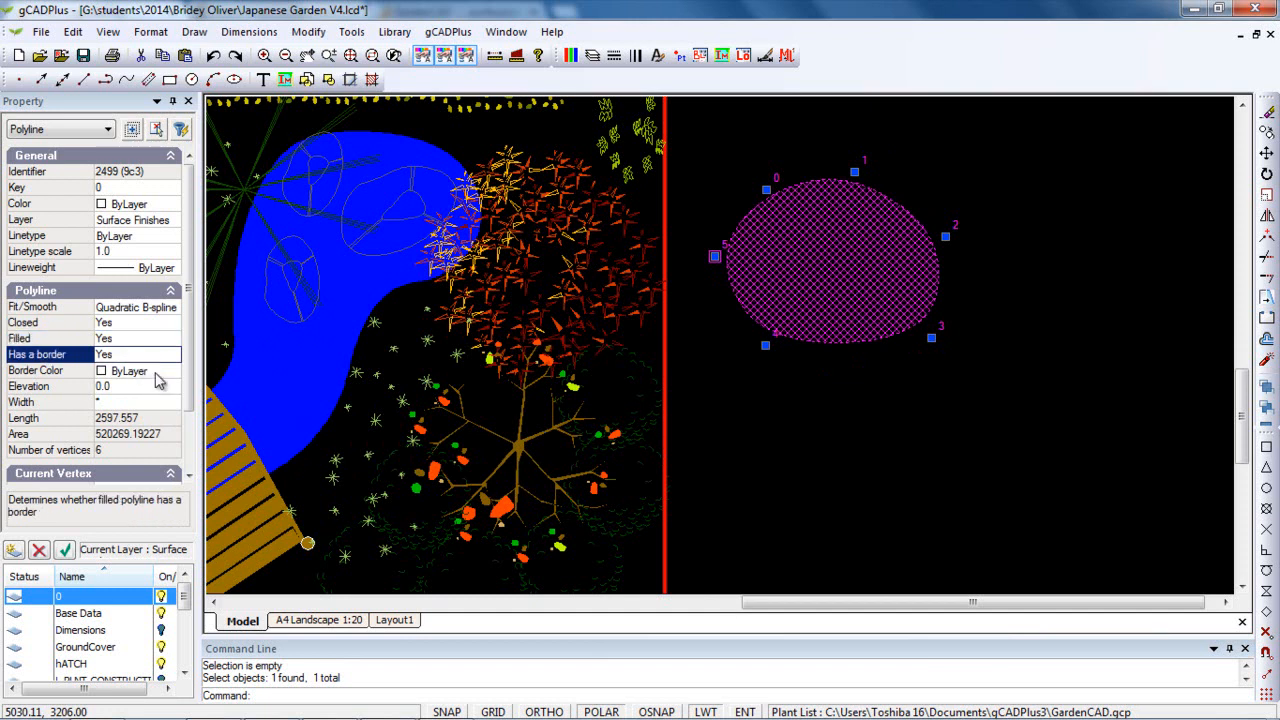
pyautogui.click(157, 374)
pyautogui.click(171, 374)
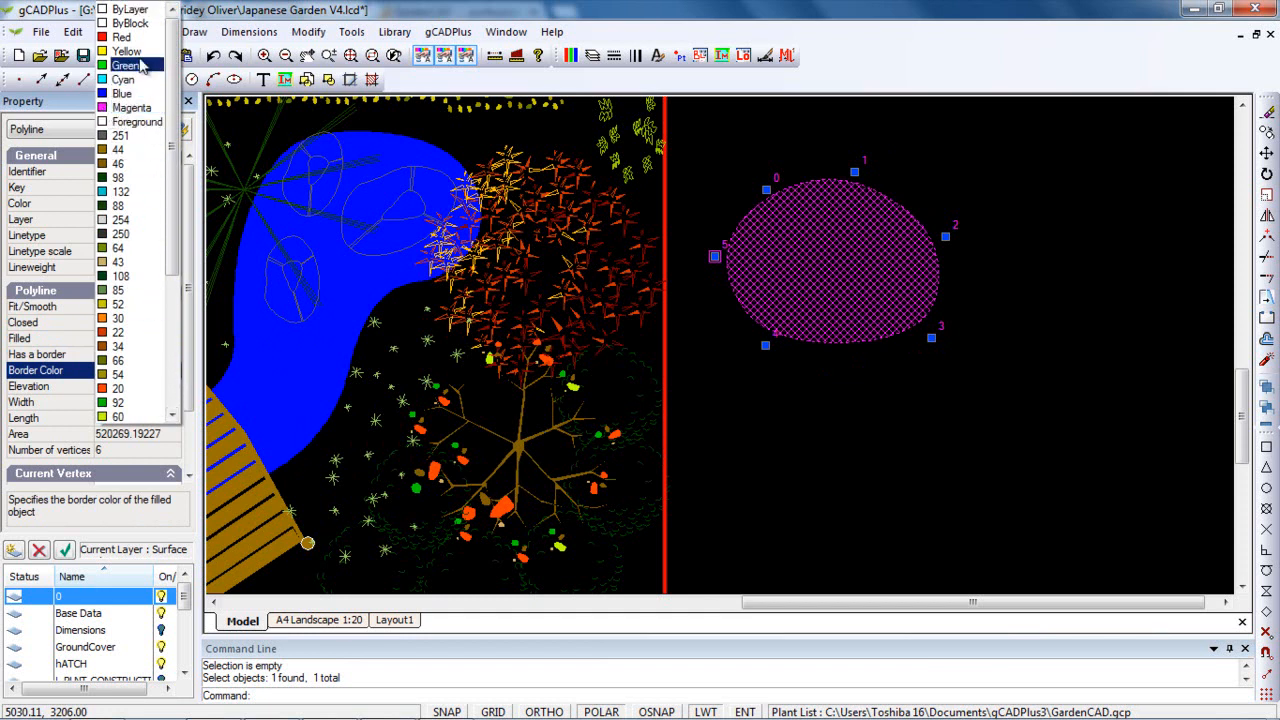
pyautogui.click(120, 37)
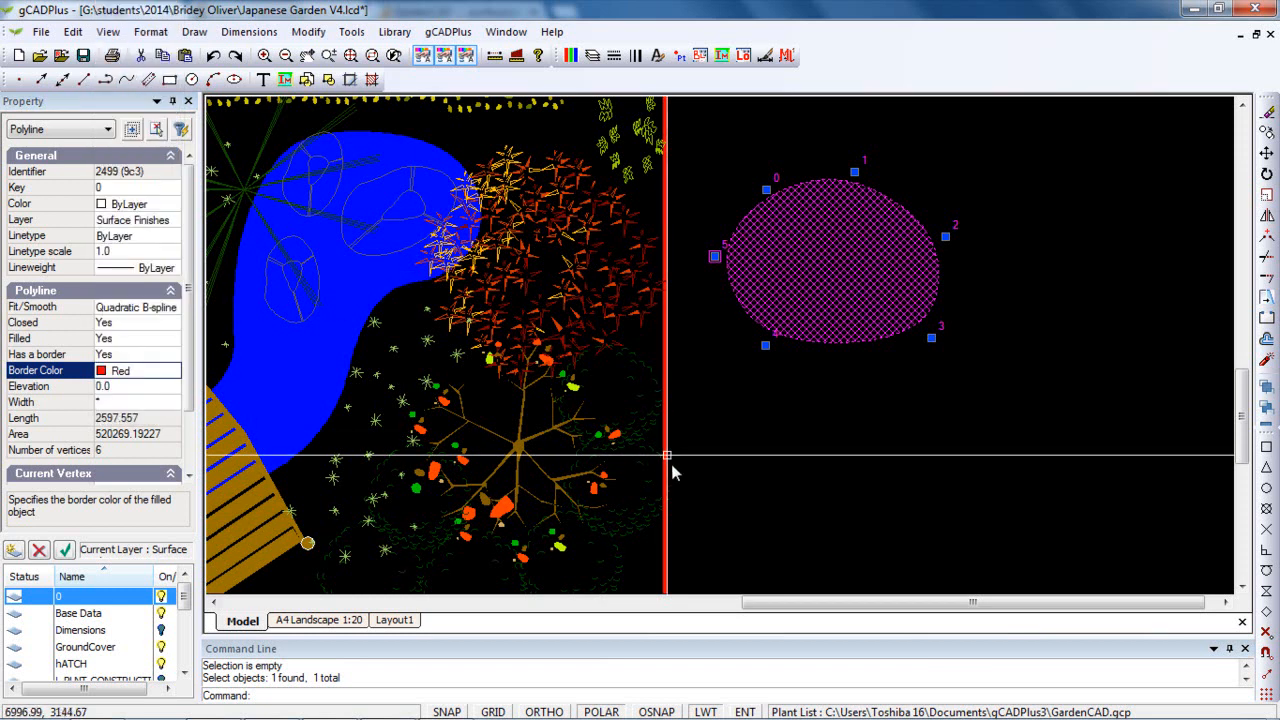
pyautogui.press('Escape')
# - Set the lineweight of the filled, smoothed polyline to 0.50 mm and deselect it
pyautogui.scroll(2, 800, 342)
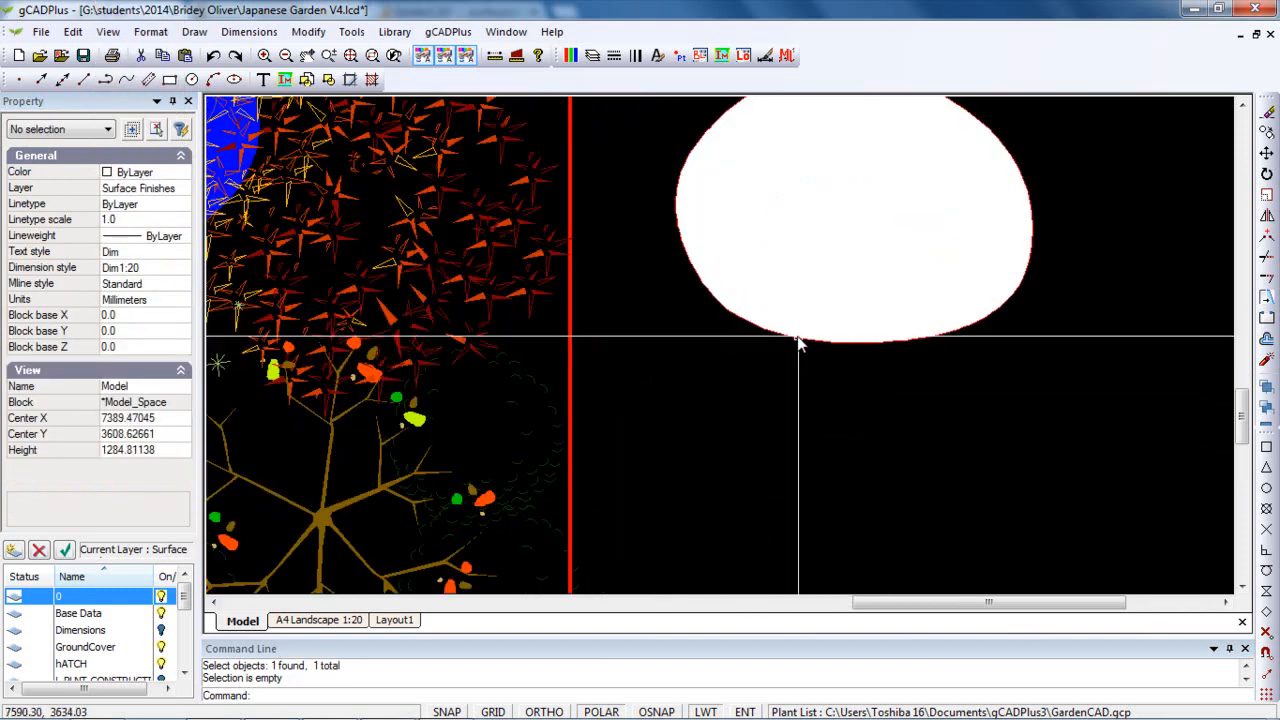
pyautogui.click(874, 346)
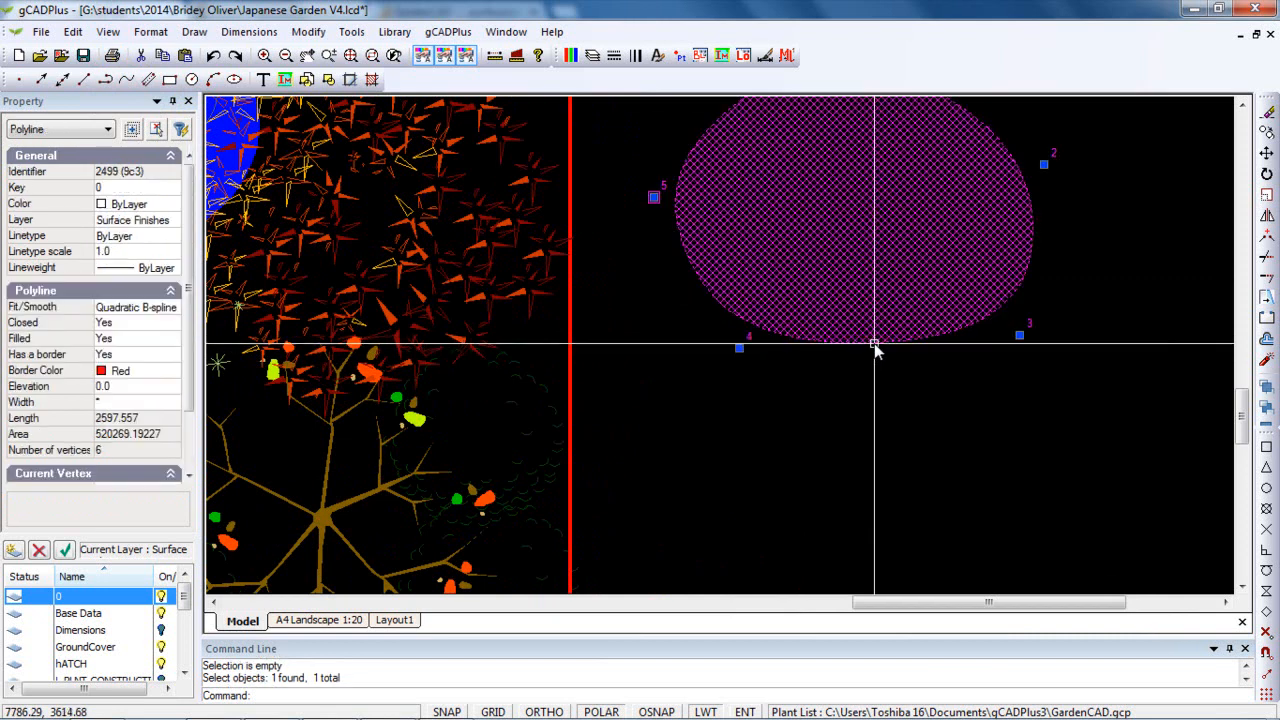
pyautogui.click(168, 268)
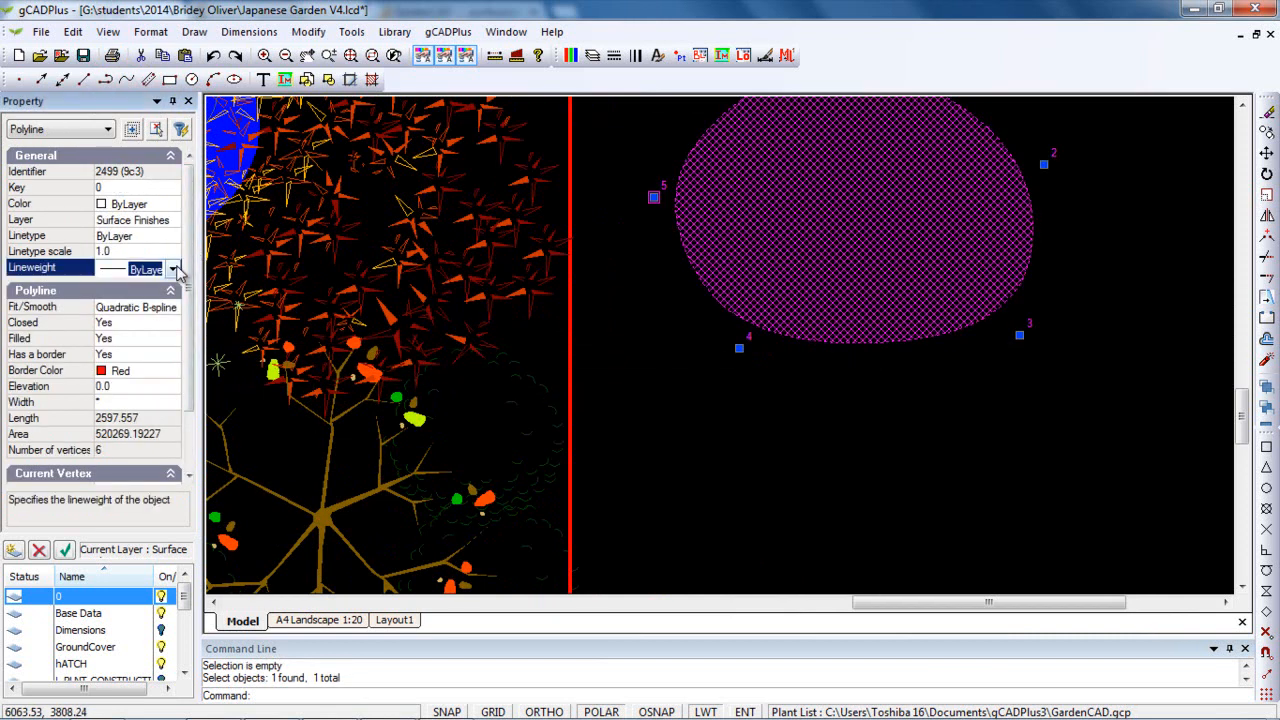
pyautogui.click(173, 270)
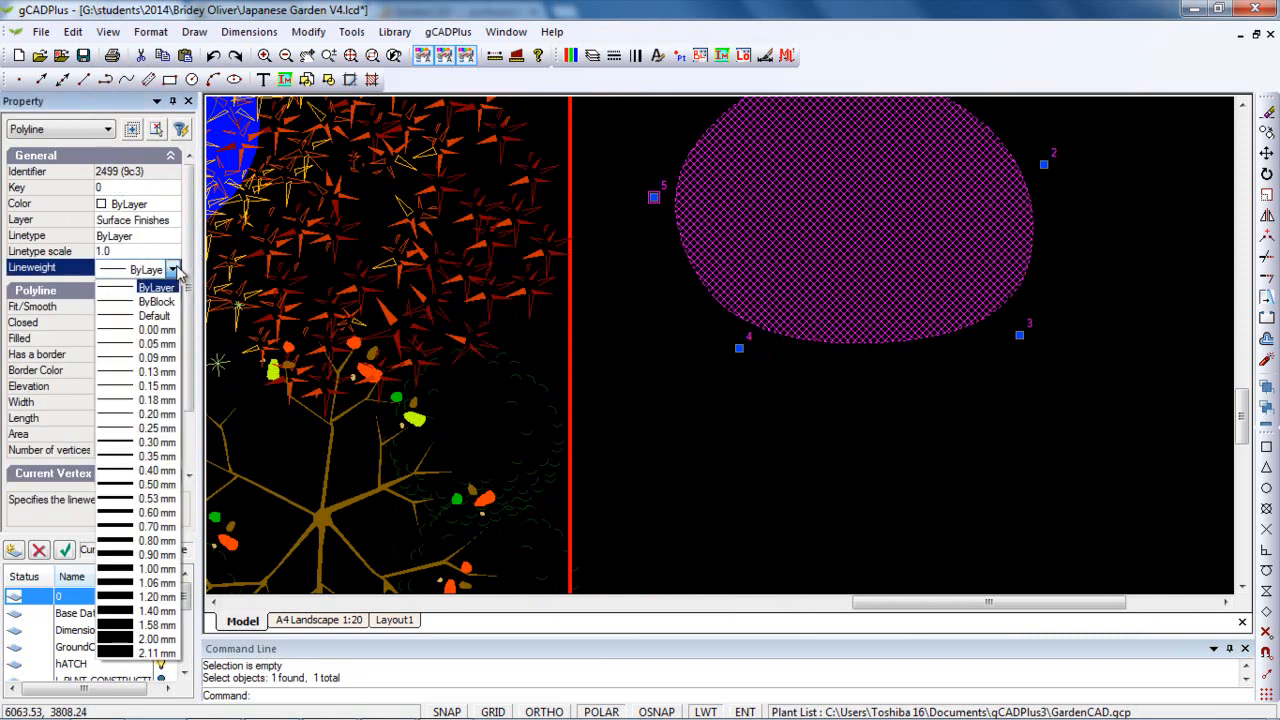
pyautogui.click(115, 487)
pyautogui.press('Escape')
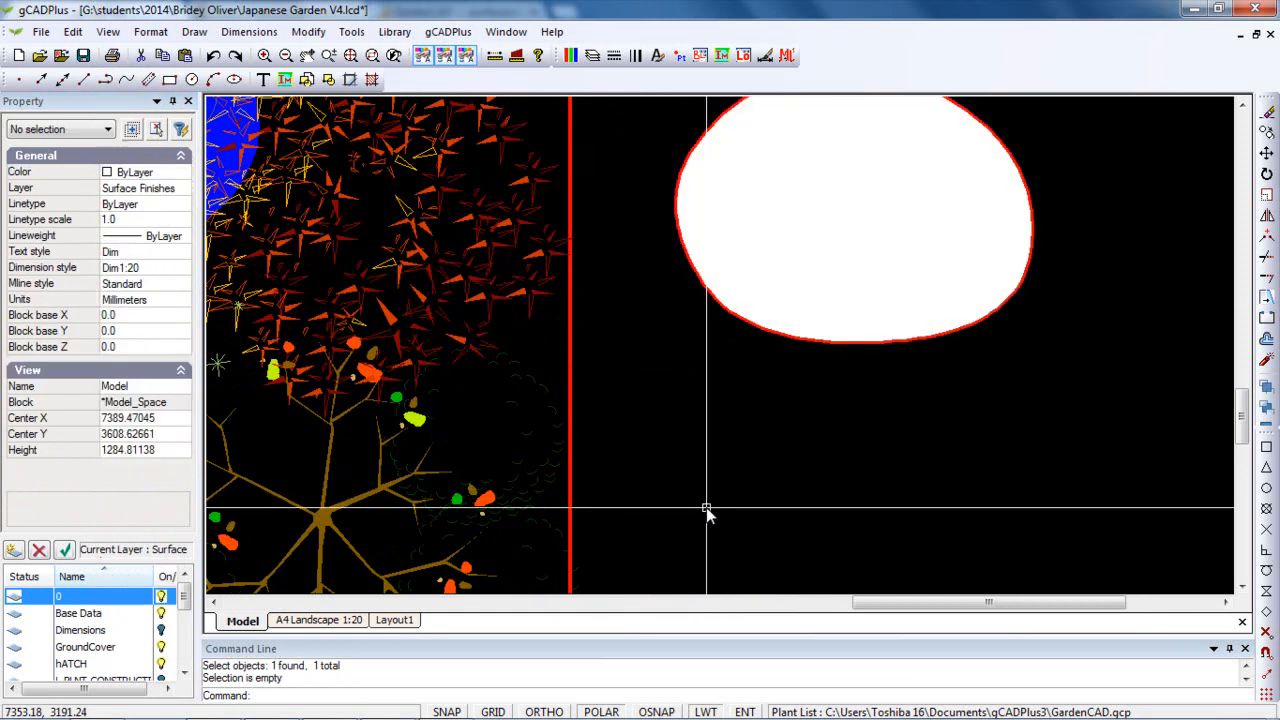
# - Set the lineweight of the filled, red-bordered polyline to 1.40 mm and deselect it
pyautogui.click(766, 345)
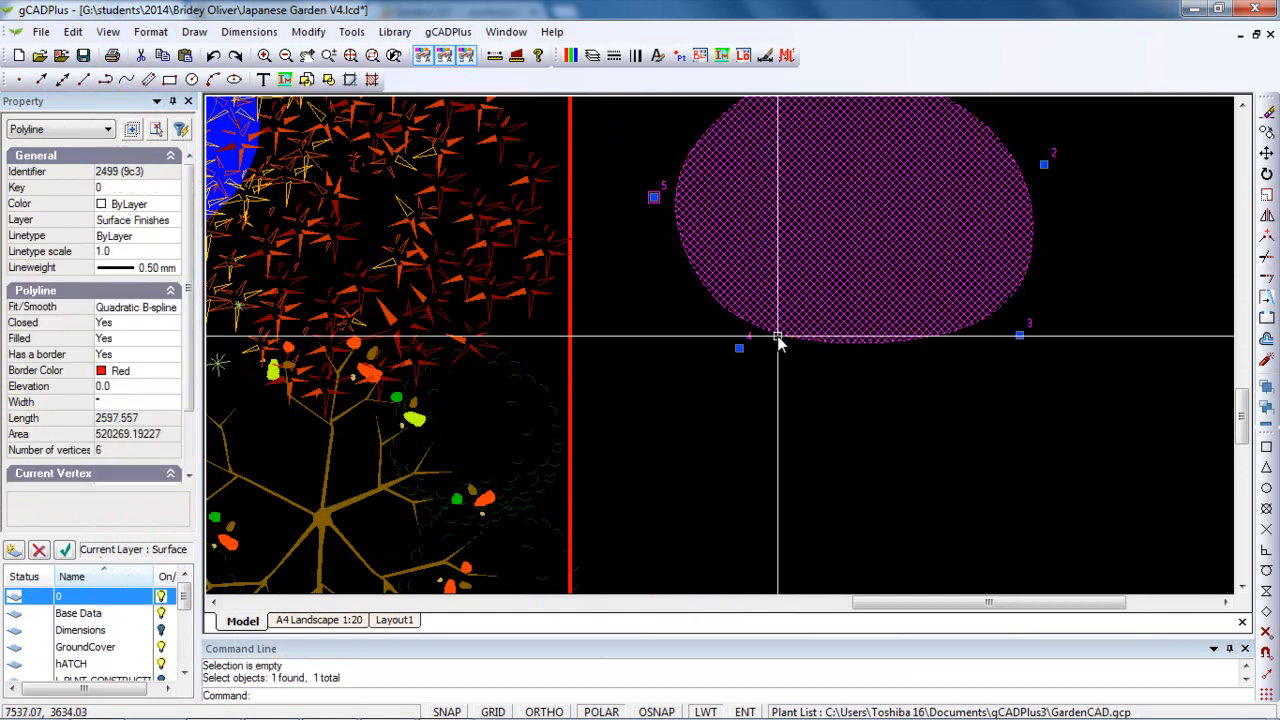
pyautogui.click(165, 268)
pyautogui.click(173, 270)
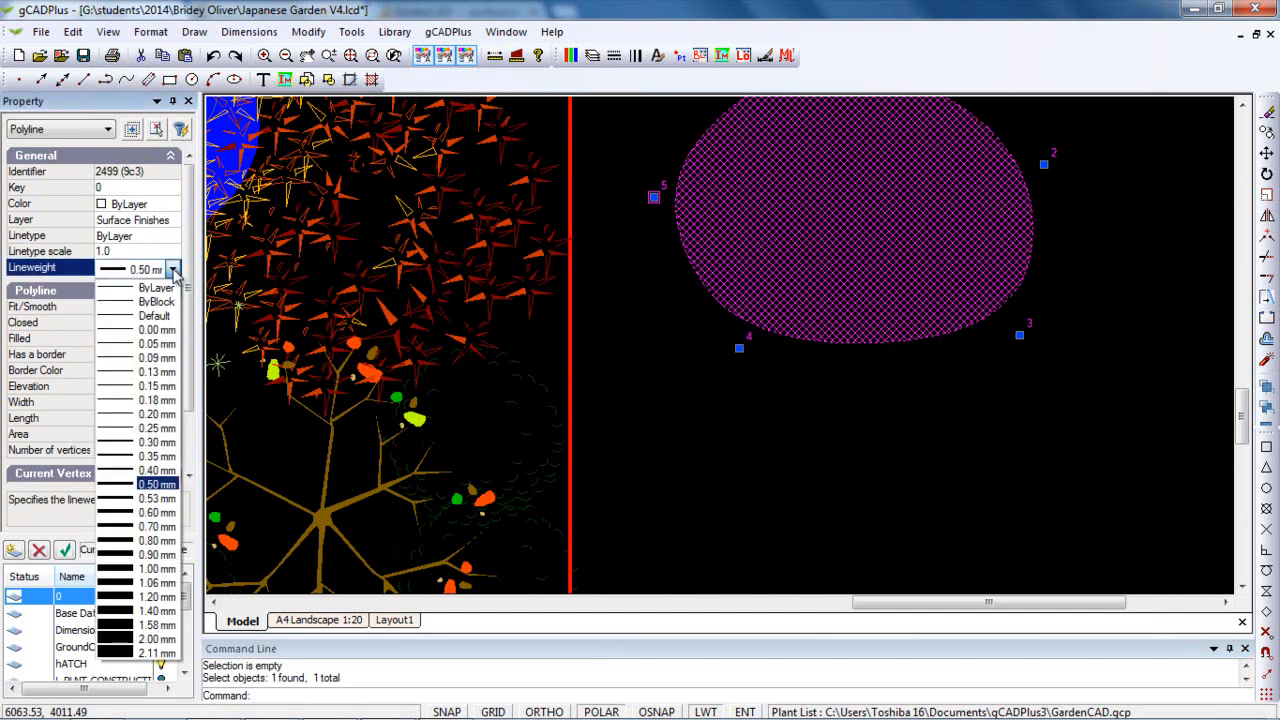
pyautogui.click(108, 612)
pyautogui.press('Escape')
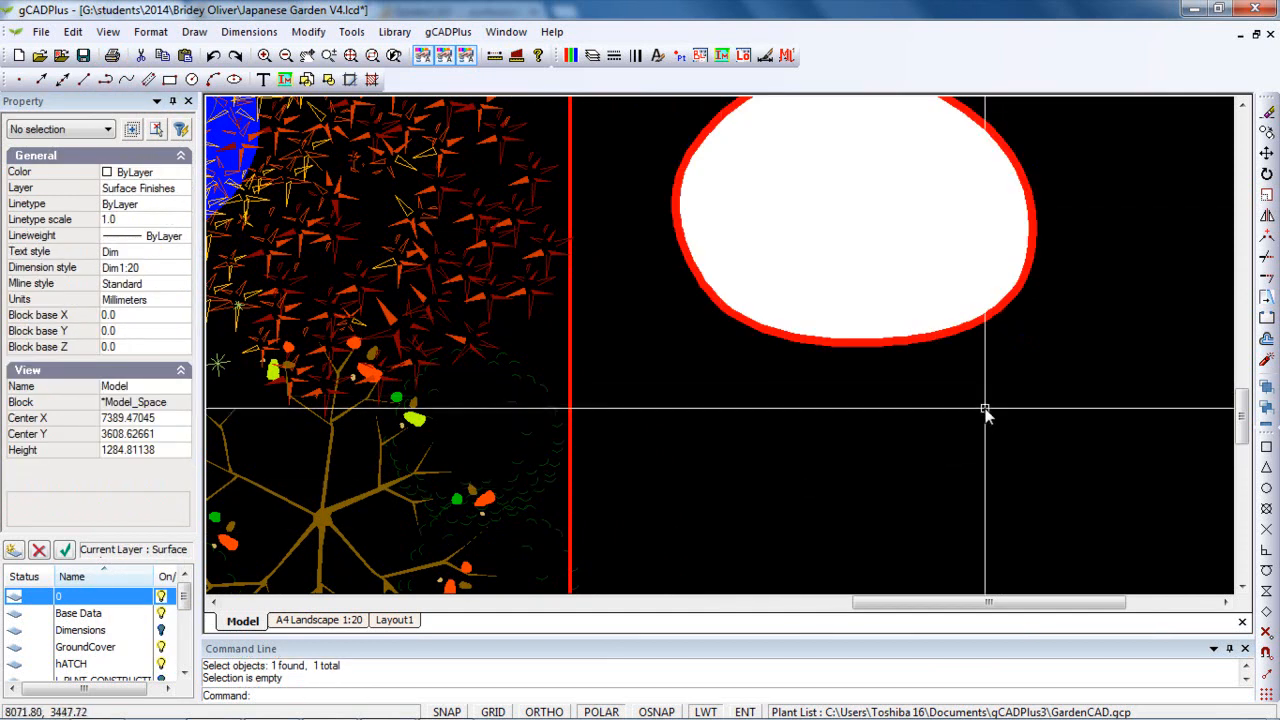
# - Draw a rectangle about 755 by 459 mm below the filled, red-bordered shape
pyautogui.scroll(-1, 1001, 400)
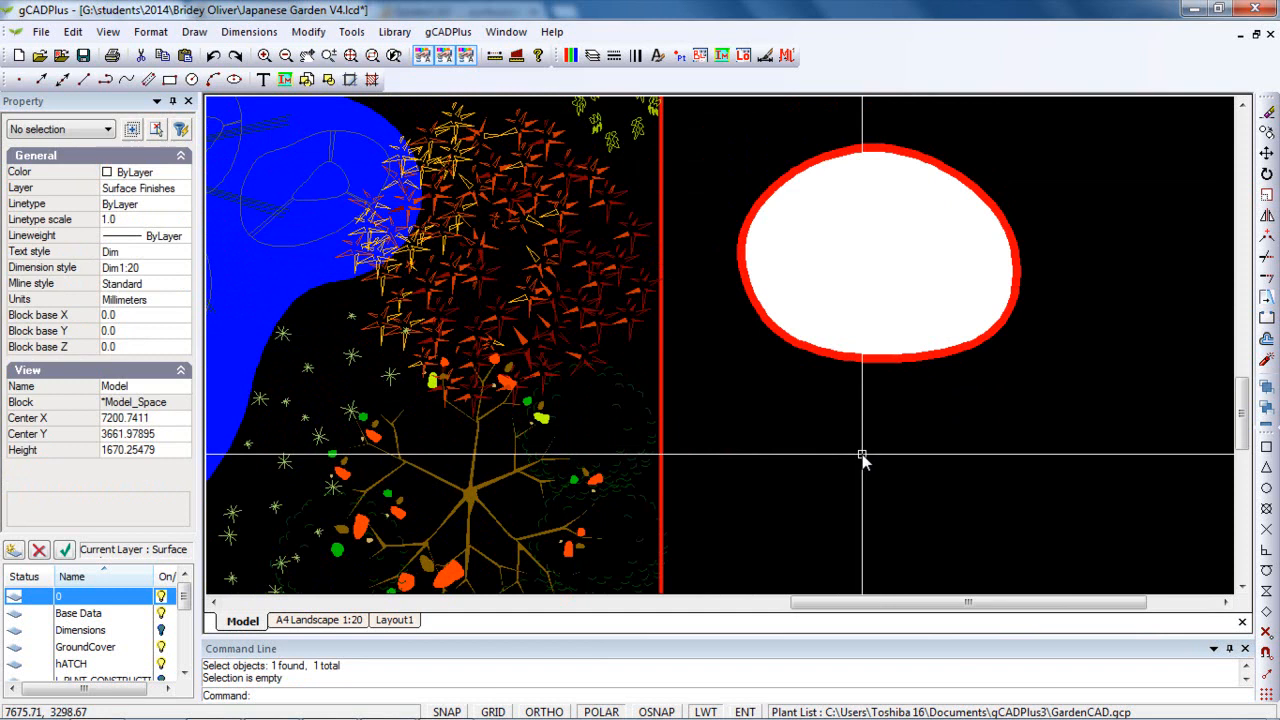
pyautogui.click(185, 33)
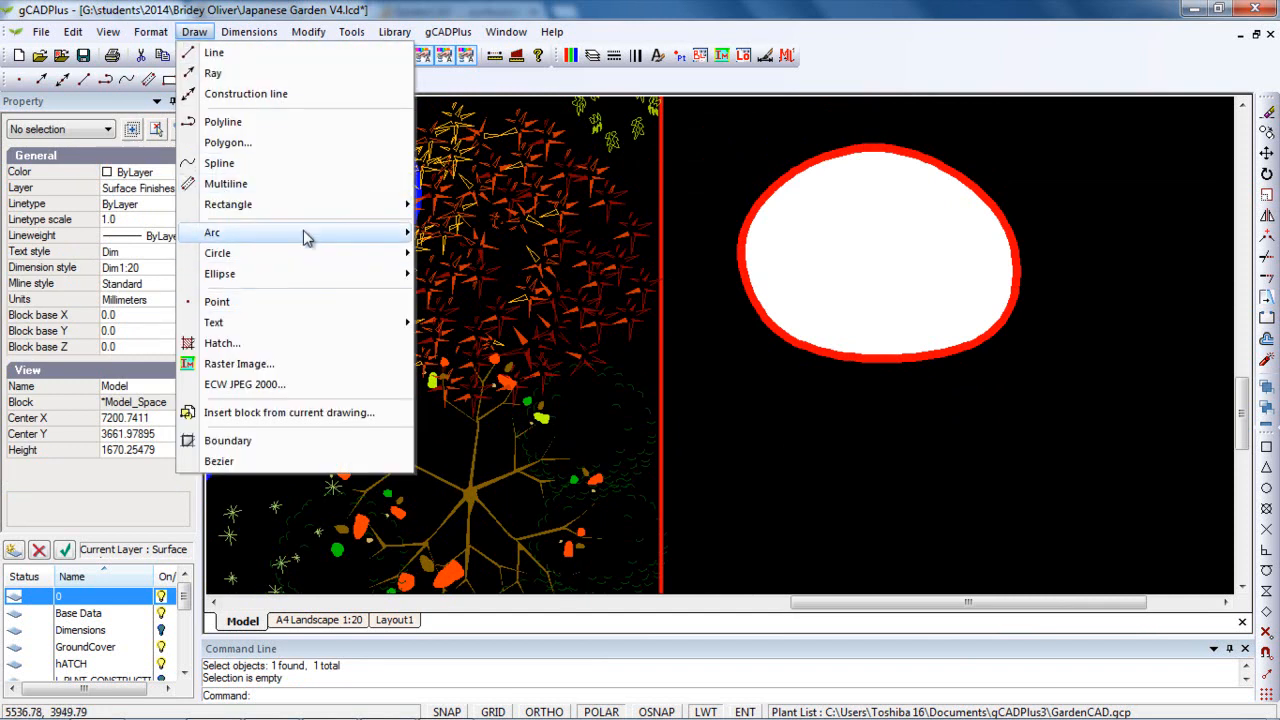
pyautogui.moveTo(354, 206)
pyautogui.click(458, 208)
pyautogui.click(786, 416)
pyautogui.click(1010, 550)
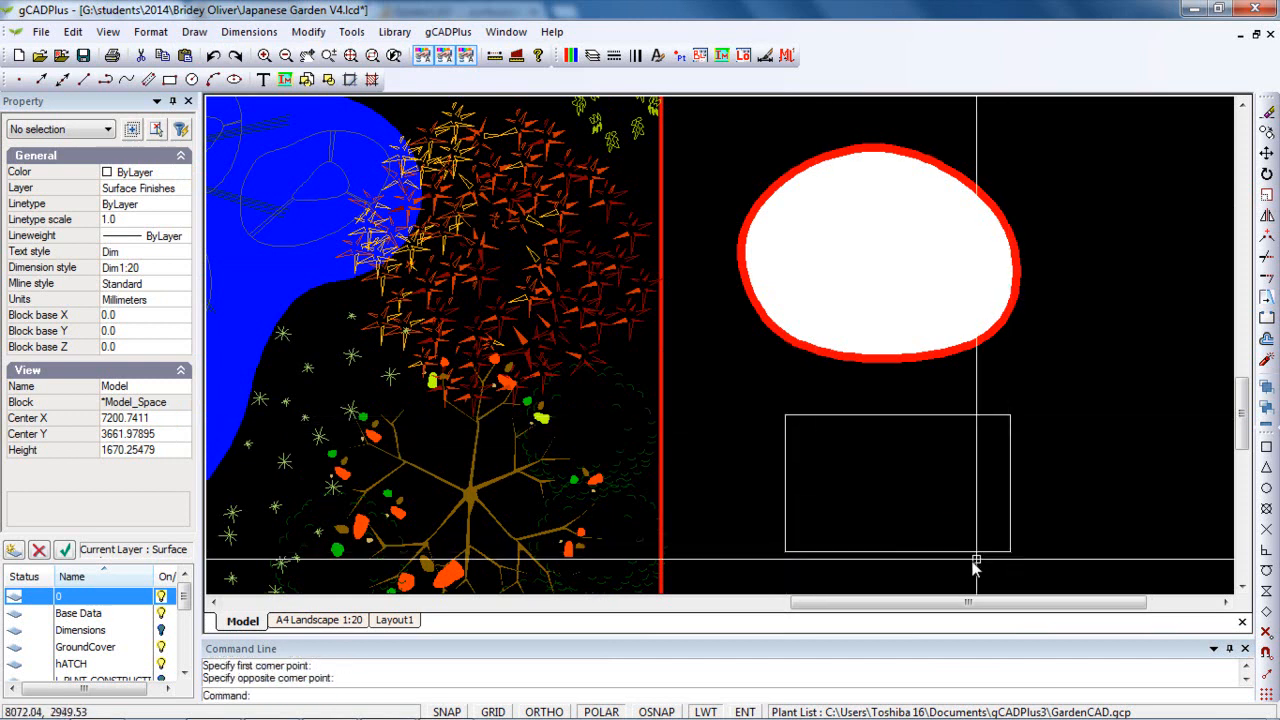
# - Set the rectangle's Filled property to Yes and its corner radius to 50, and deselect it
pyautogui.click(901, 415)
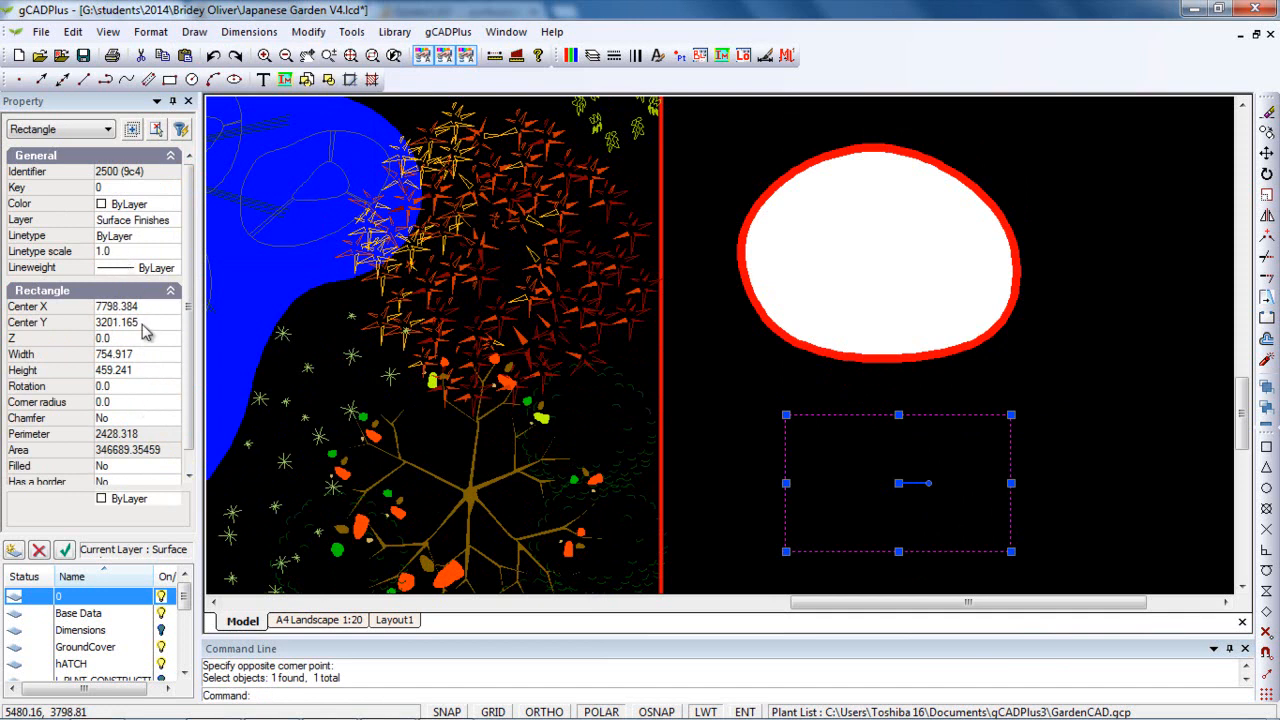
pyautogui.doubleClick(138, 472)
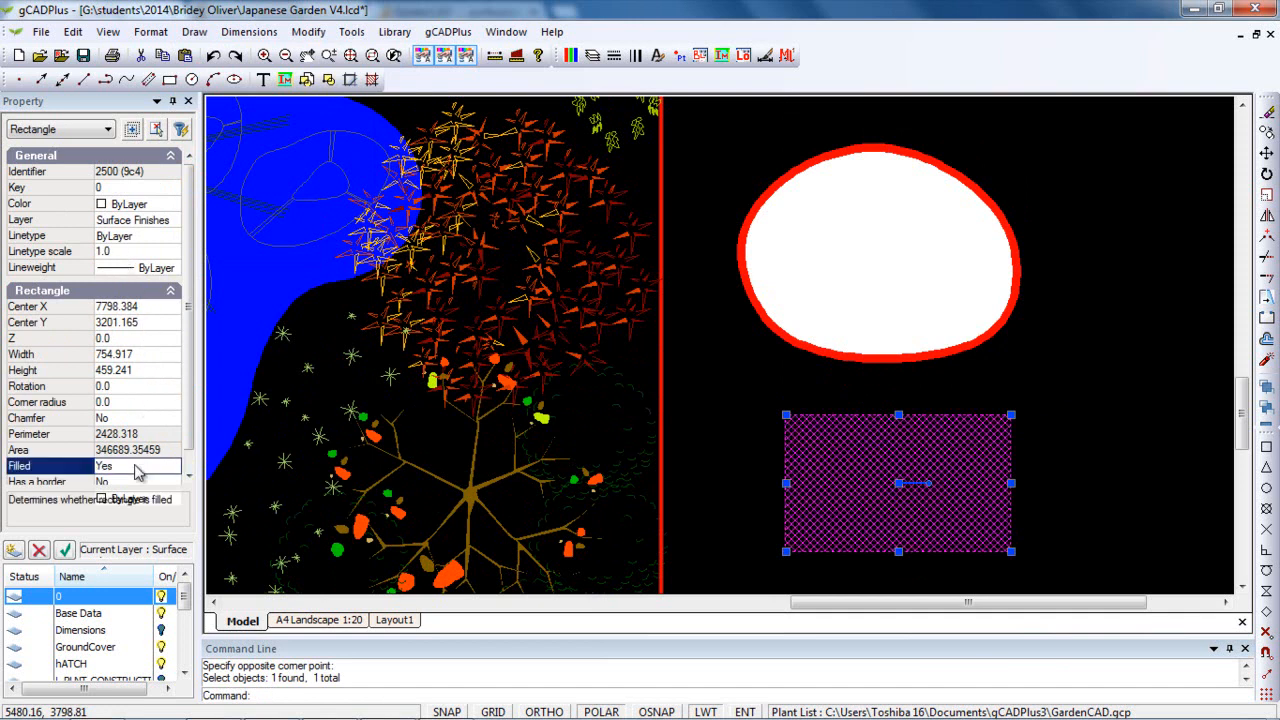
pyautogui.click(140, 403)
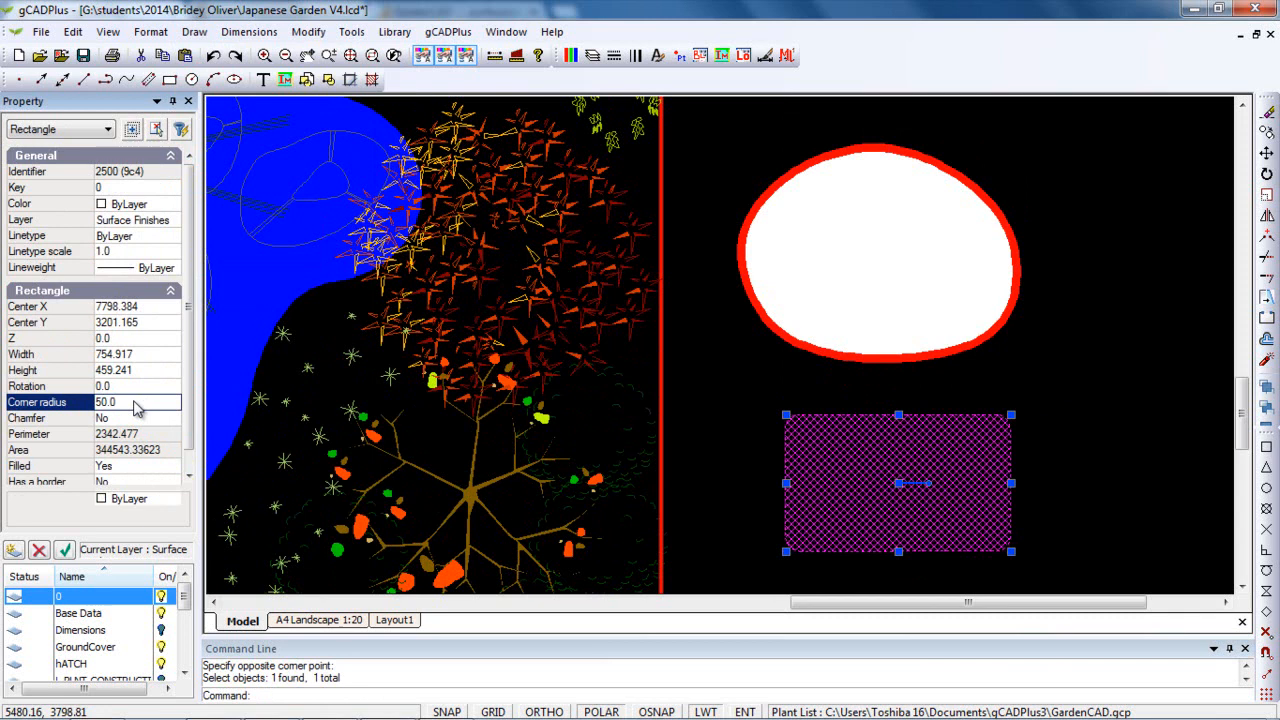
pyautogui.press('Return')
pyautogui.press('Escape')
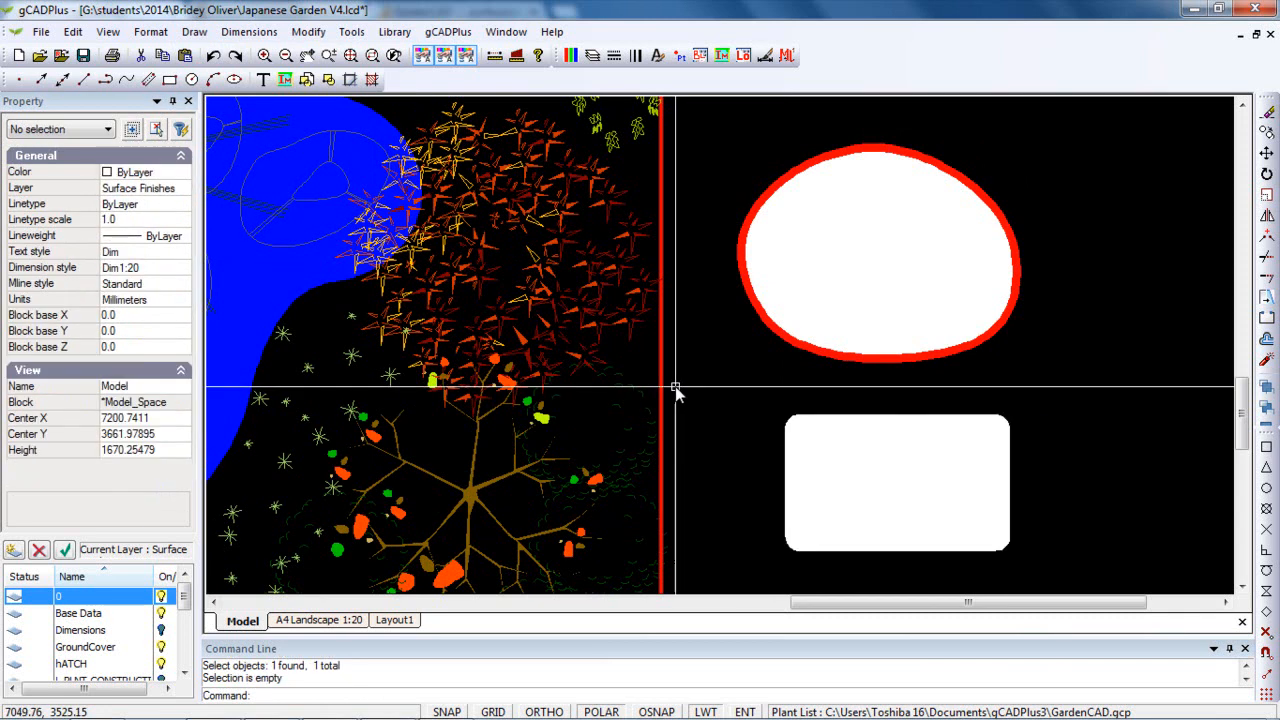
# - Set the Chamfer property of the filled rectangle to Yes and deselect it
pyautogui.scroll(2, 795, 430)
pyautogui.scroll(-3, 795, 430)
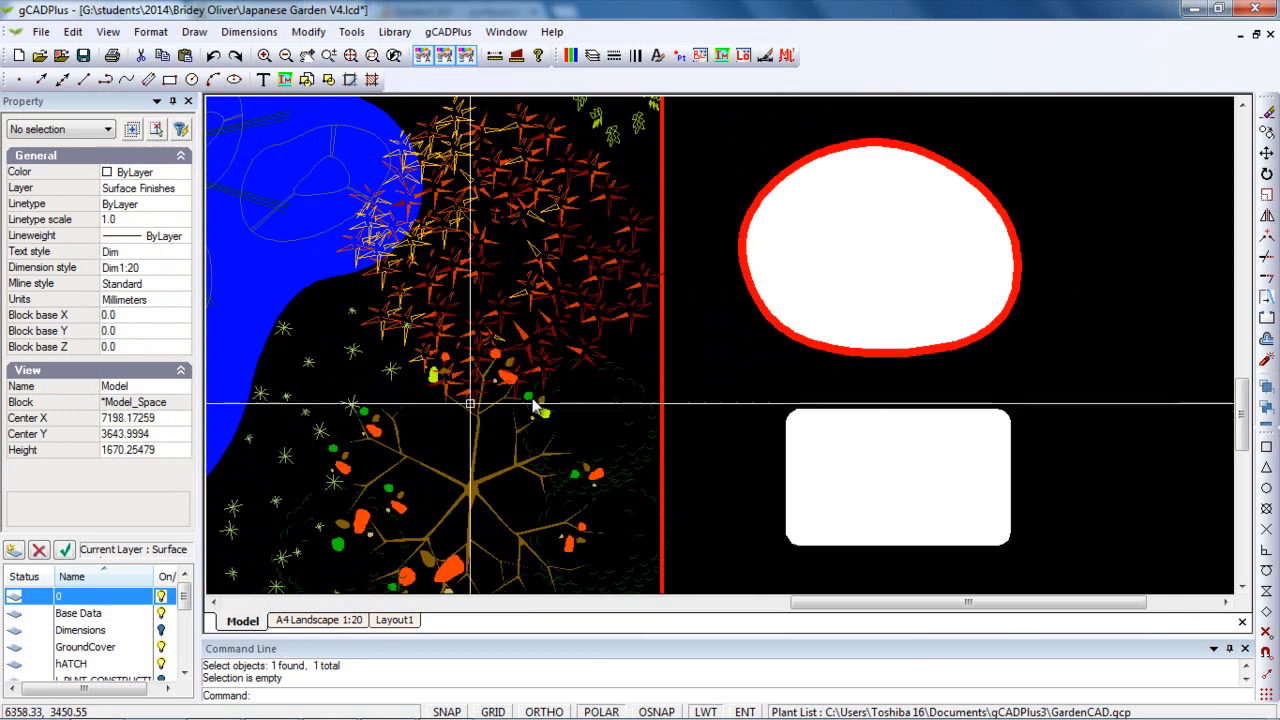
pyautogui.click(838, 409)
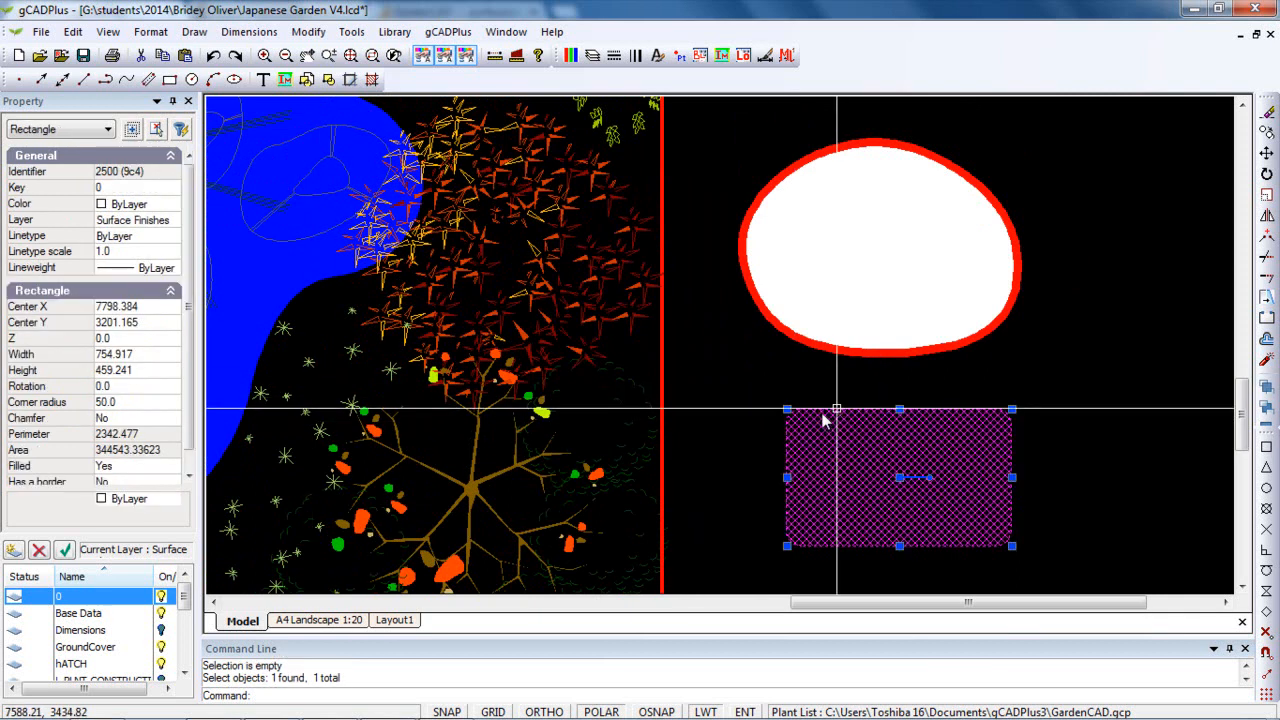
pyautogui.doubleClick(133, 420)
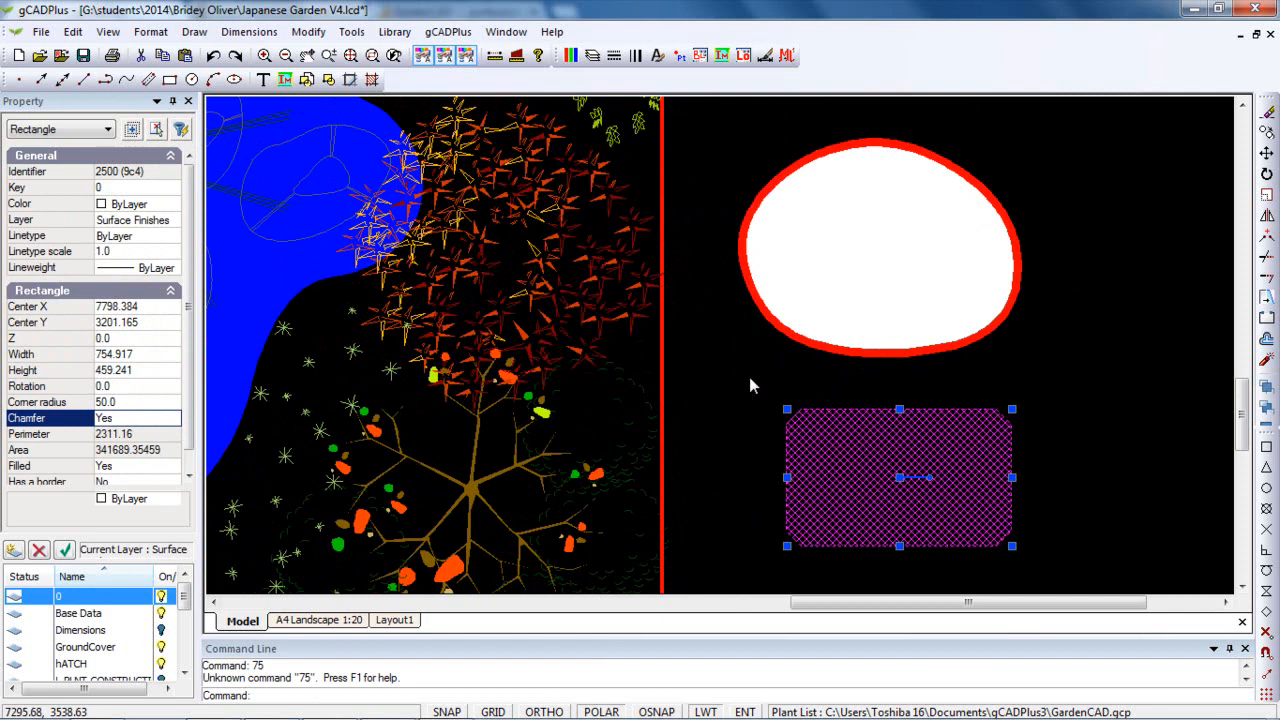
pyautogui.press('Escape')
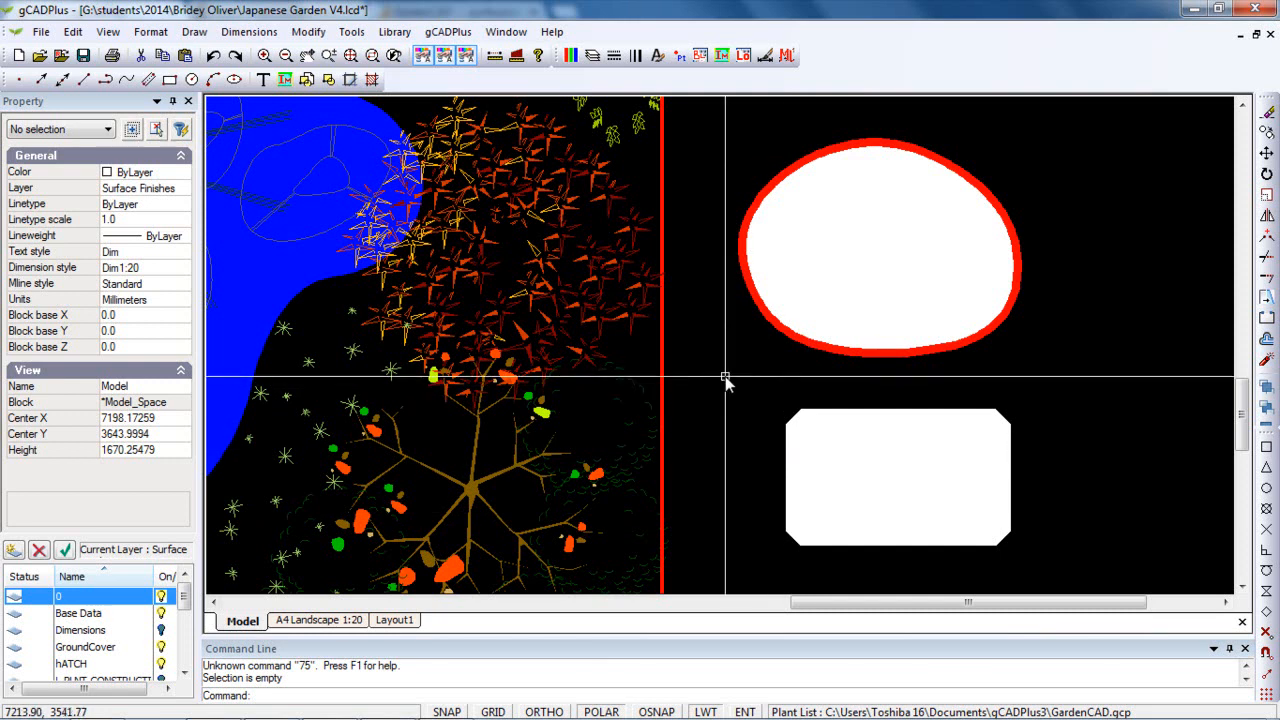
# - Draw an open three-segment polyline about 2463 mm long to the right of the filled shapes, and select it to check its properties
pyautogui.scroll(-1, 725, 378)
pyautogui.scroll(-1, 725, 378)
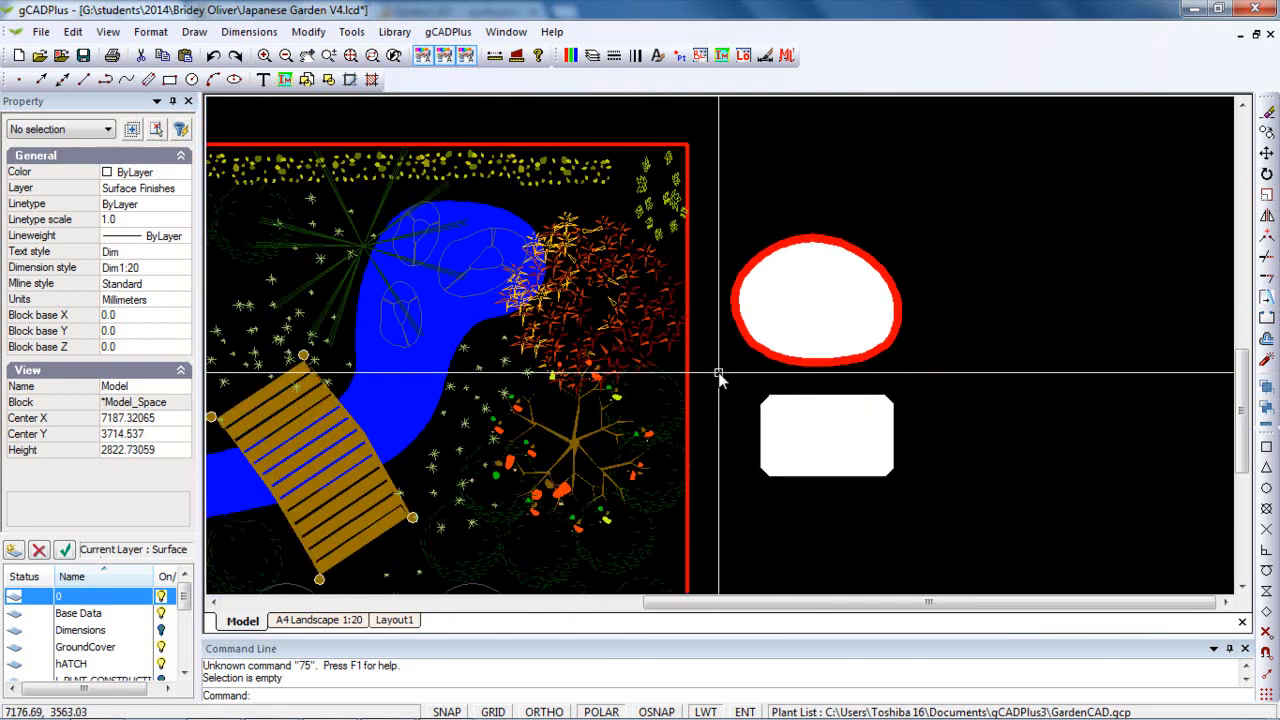
pyautogui.click(151, 32)
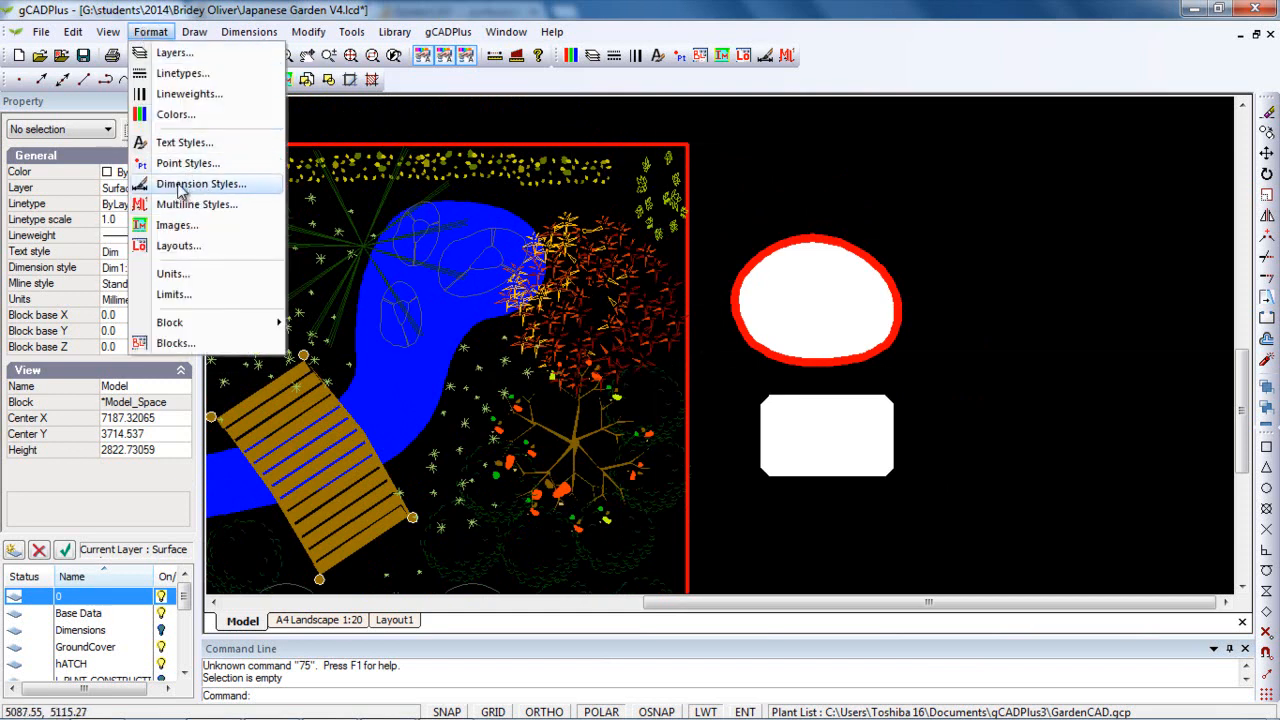
pyautogui.moveTo(194, 32)
pyautogui.click(211, 131)
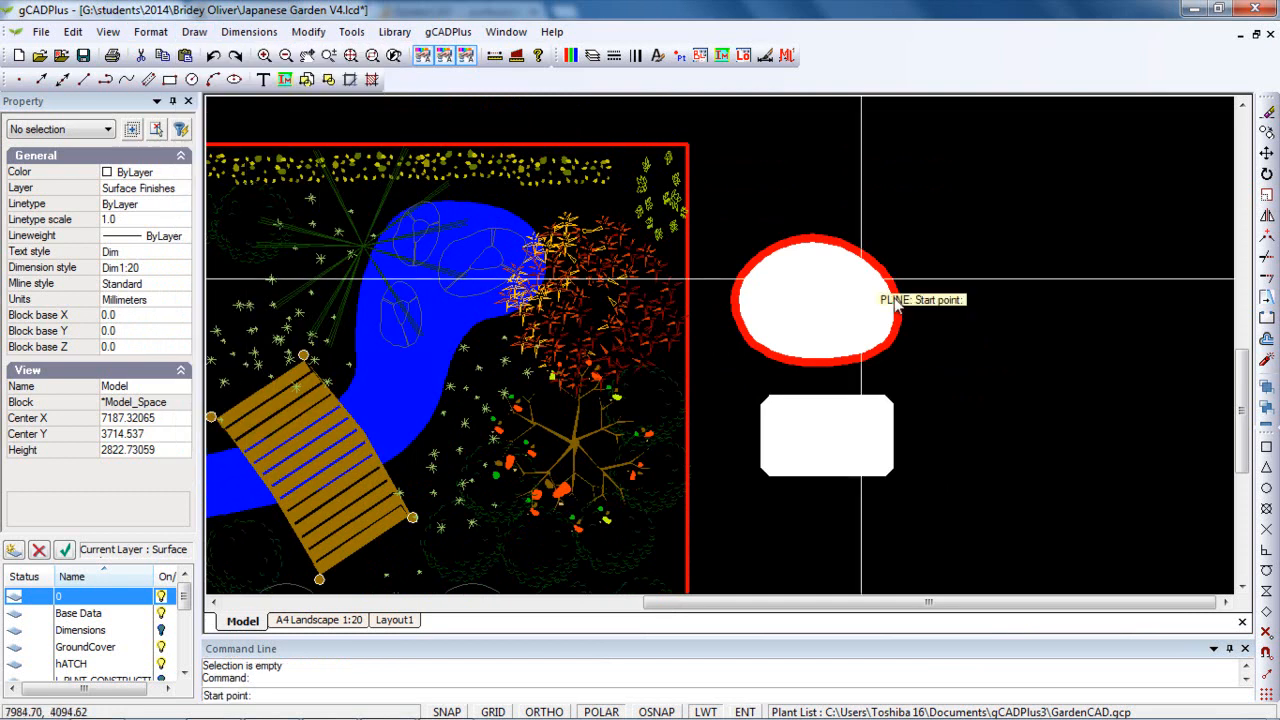
pyautogui.click(940, 170)
pyautogui.click(1104, 133)
pyautogui.click(1152, 292)
pyautogui.rightClick(1085, 362)
pyautogui.click(1130, 372)
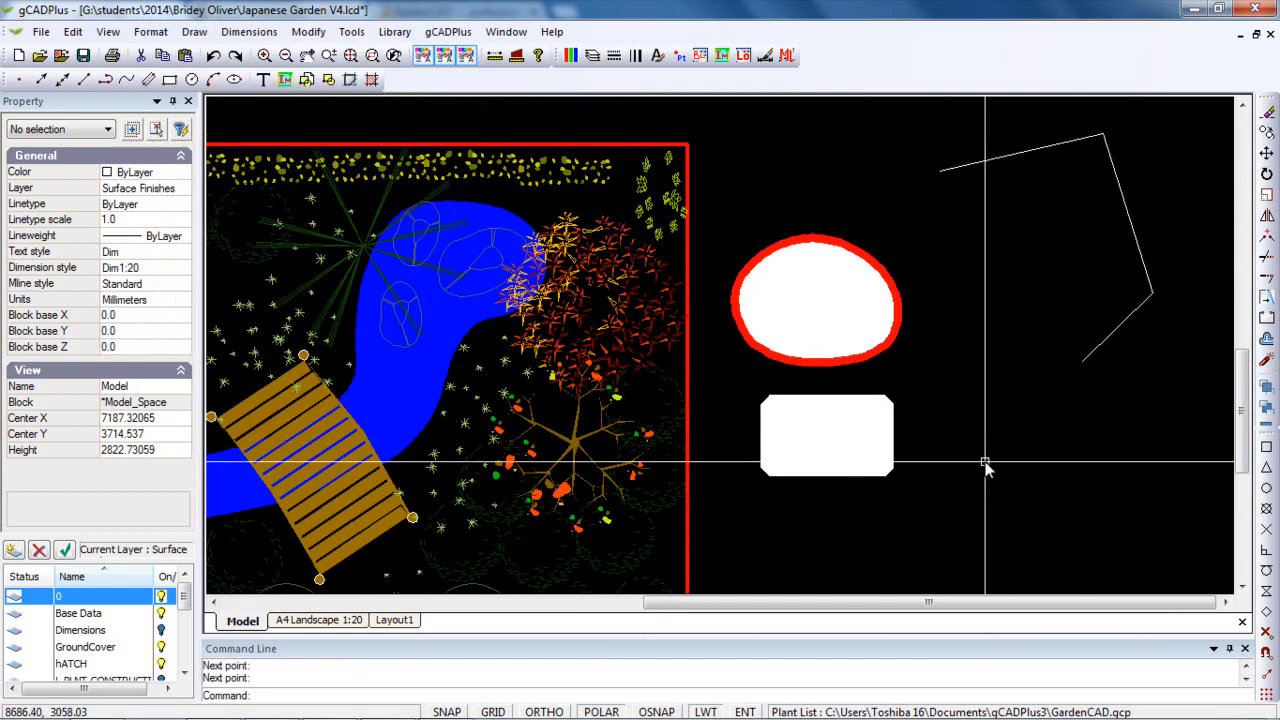
pyautogui.click(1092, 353)
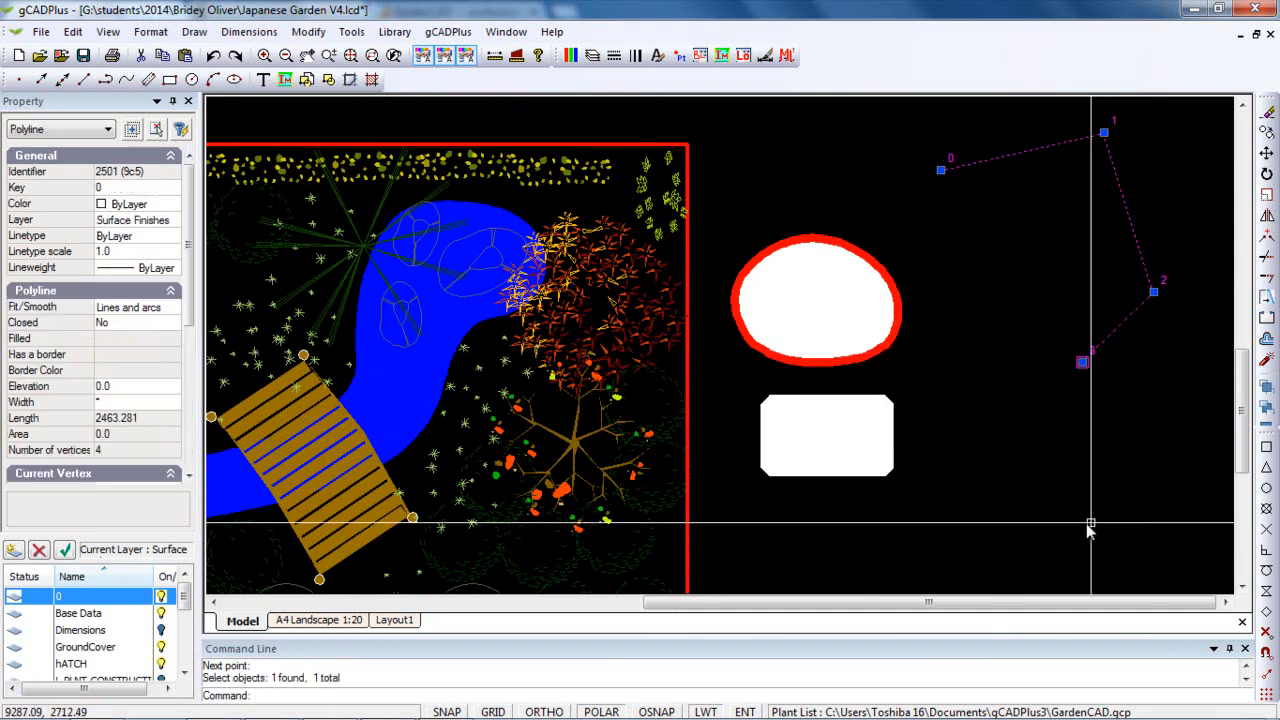
pyautogui.press('Escape')
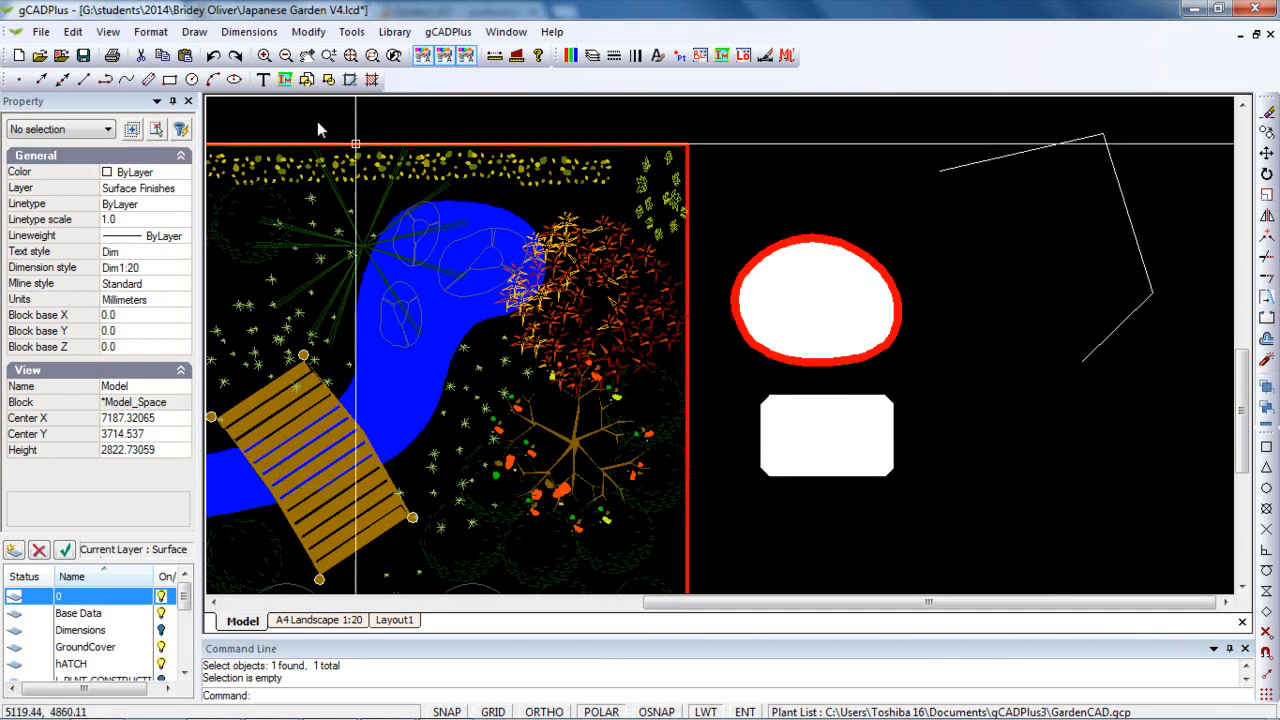
# - Draw three connected segments with the Line command inside the open polyline, roughly following its shape
pyautogui.click(196, 33)
pyautogui.click(212, 54)
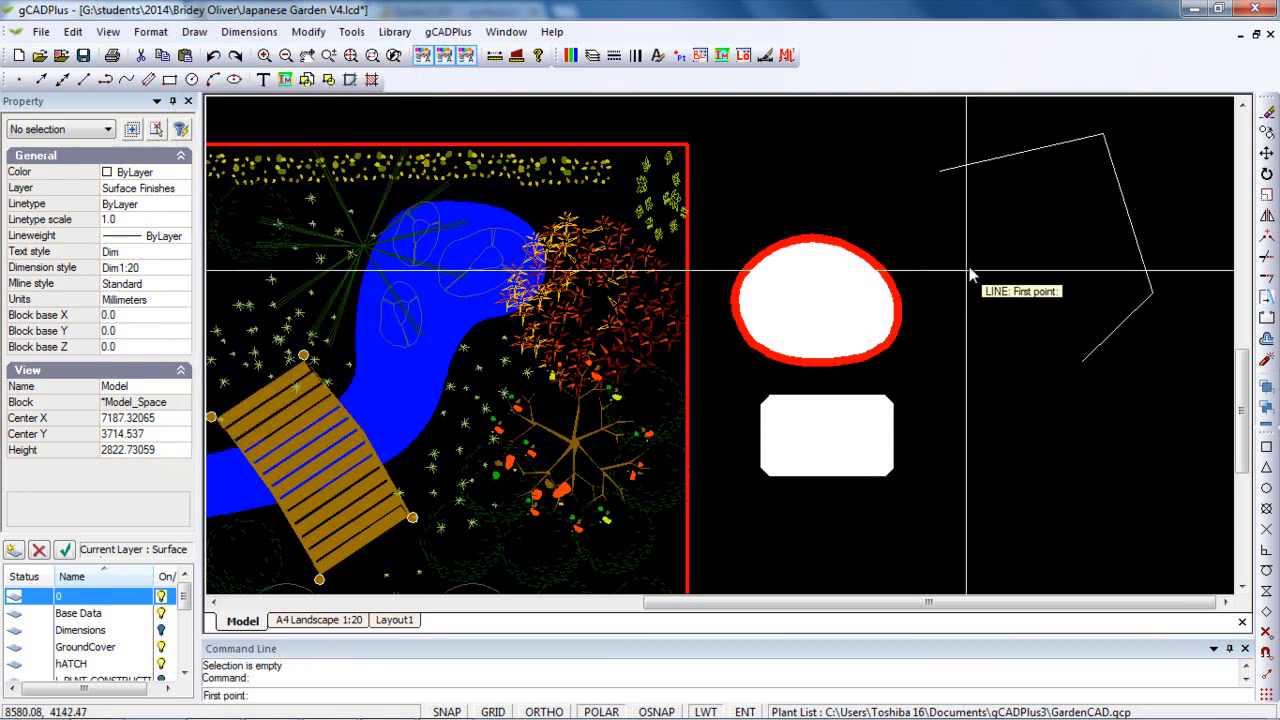
pyautogui.click(938, 228)
pyautogui.click(1063, 206)
pyautogui.click(1098, 290)
pyautogui.rightClick(1030, 372)
pyautogui.click(1071, 388)
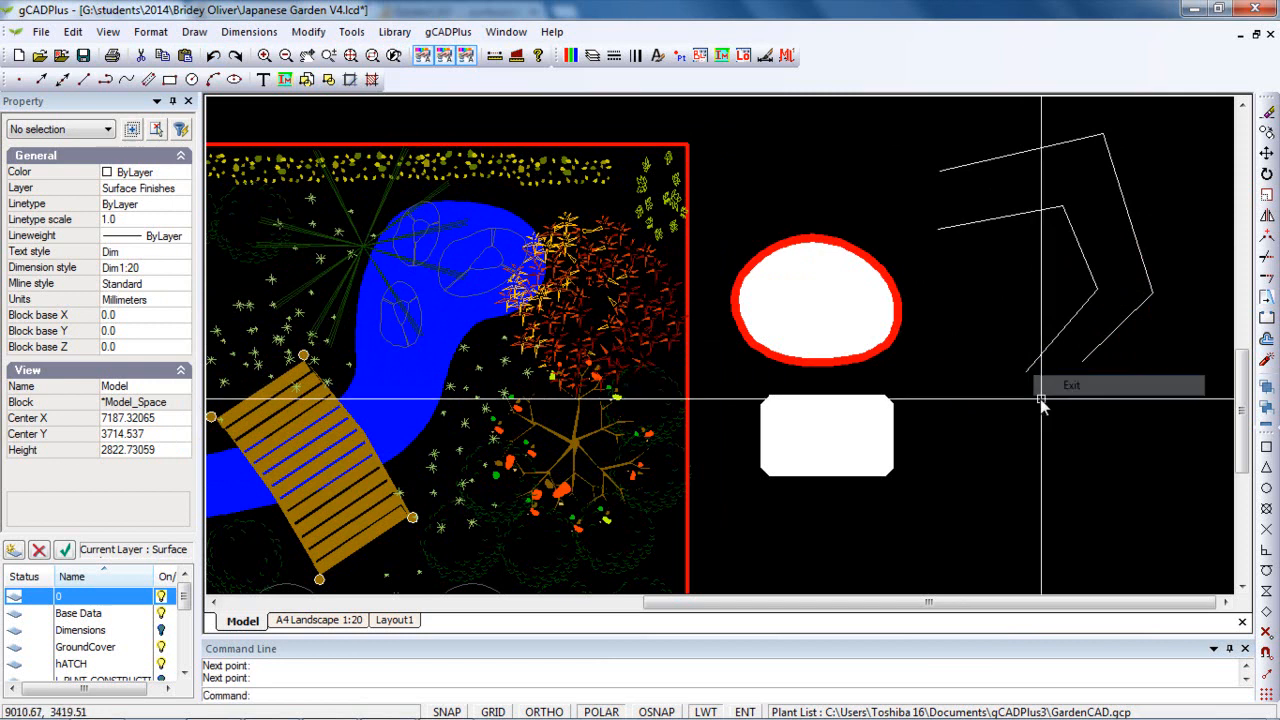
# - Select the lowest line segment and the outer open polyline in turn to compare how separate lines and a polyline are selected
pyautogui.click(1043, 351)
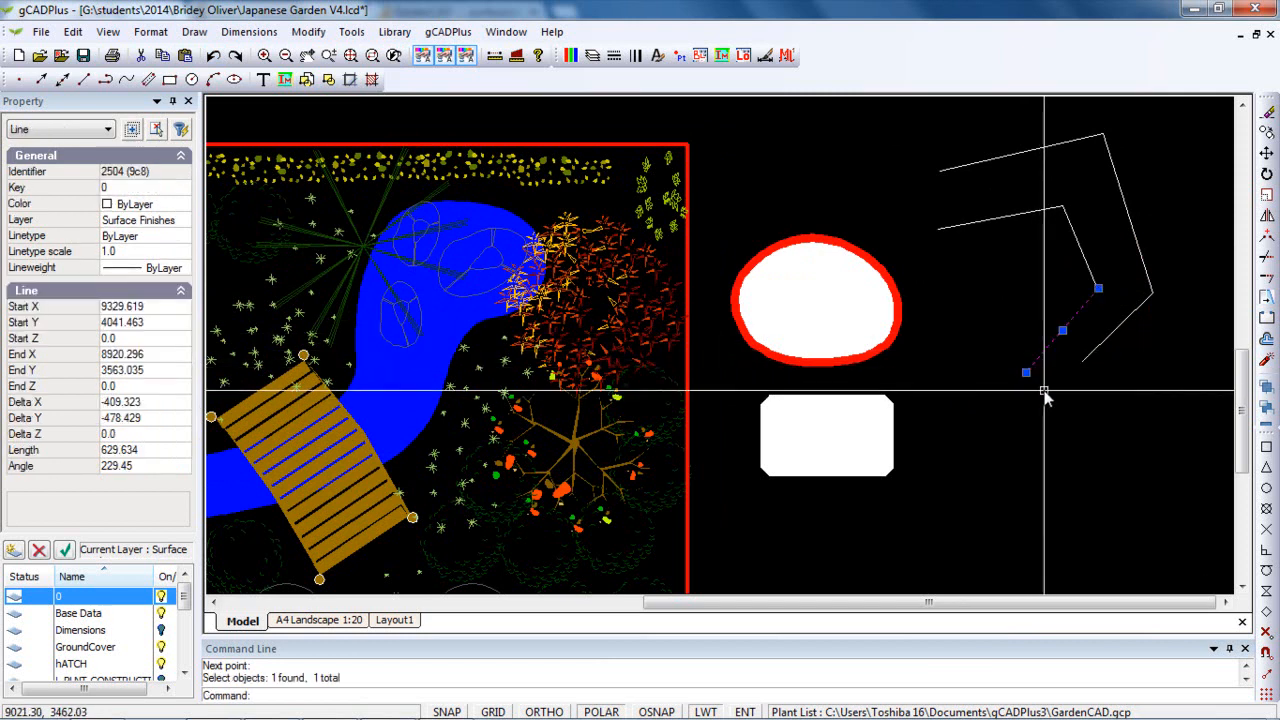
pyautogui.press('Escape')
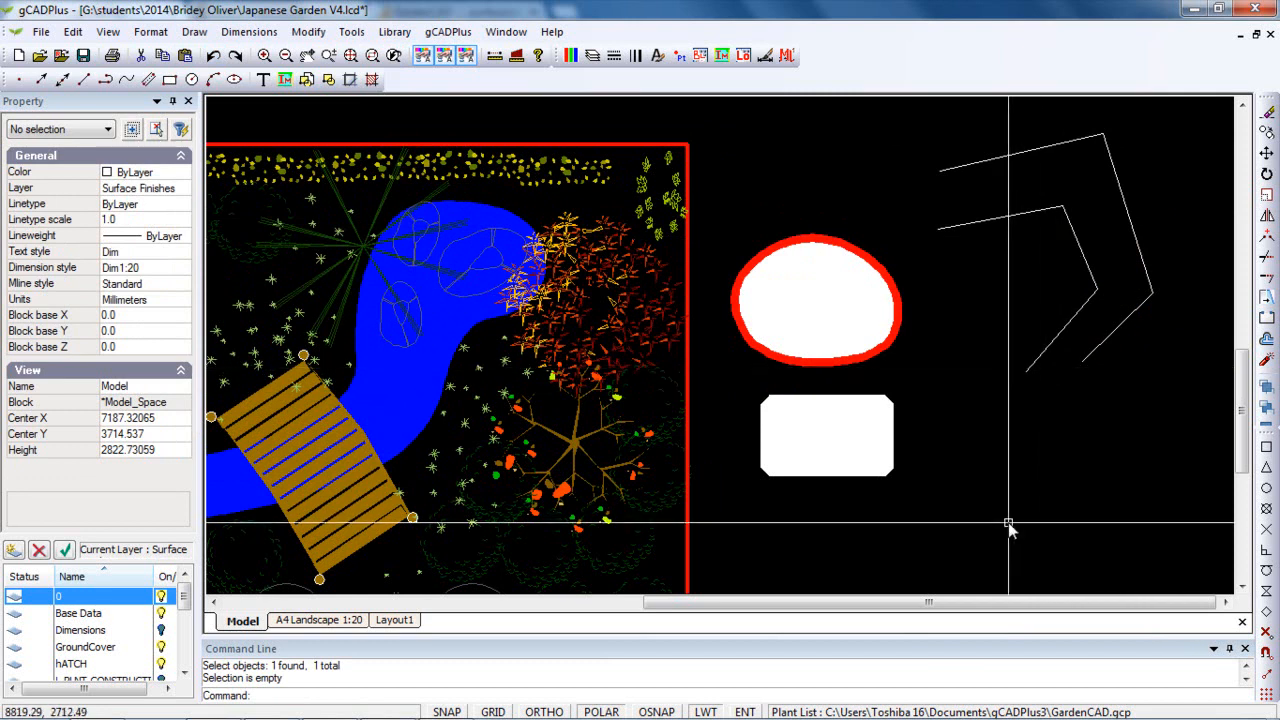
pyautogui.click(1126, 322)
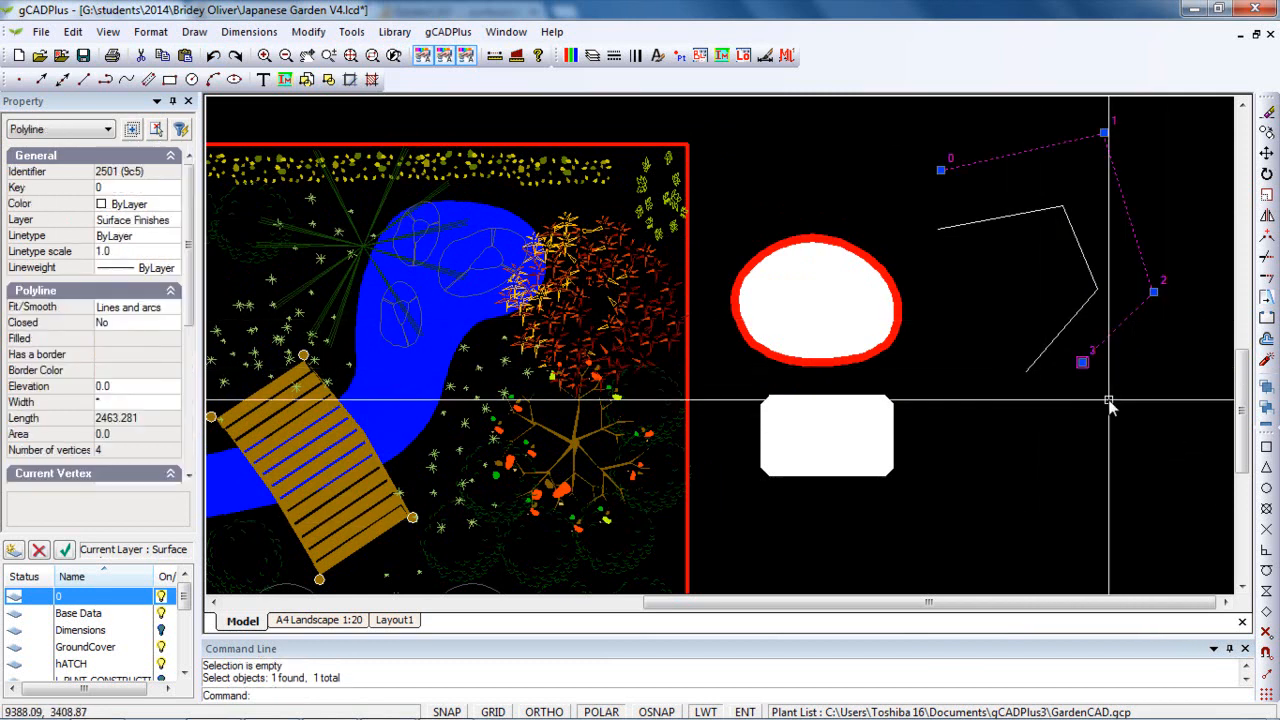
pyautogui.press('Escape')
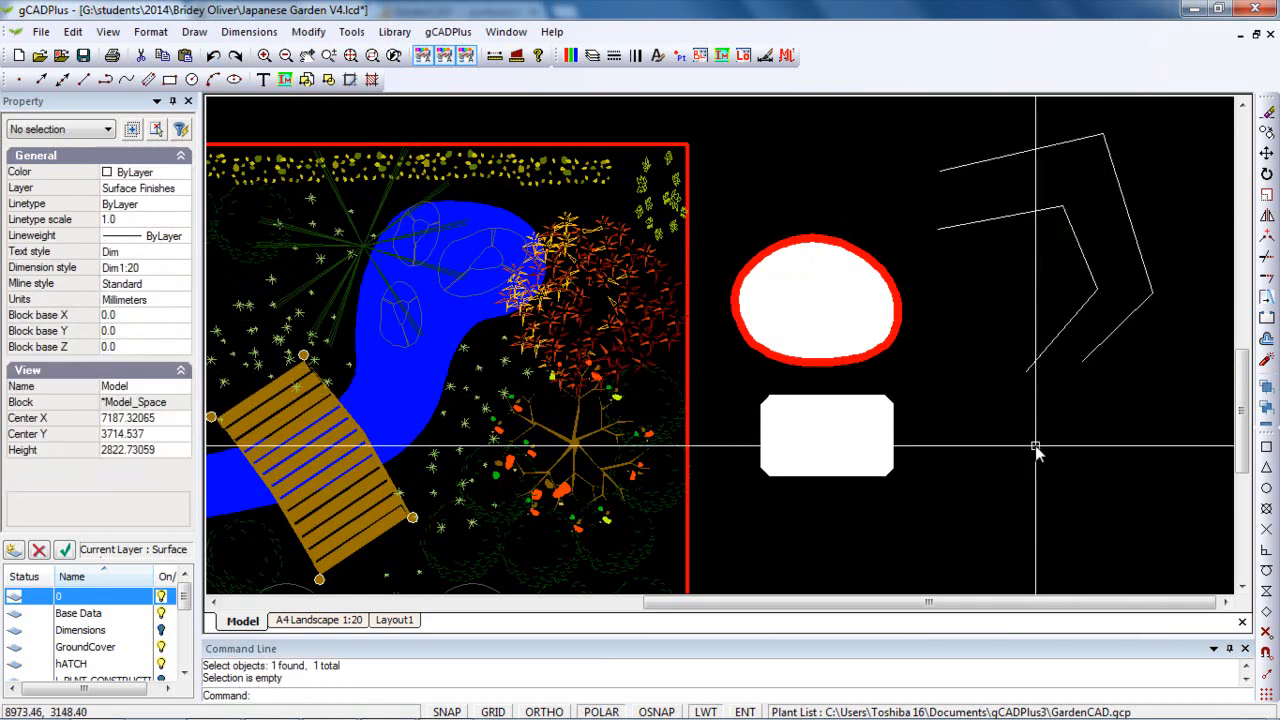